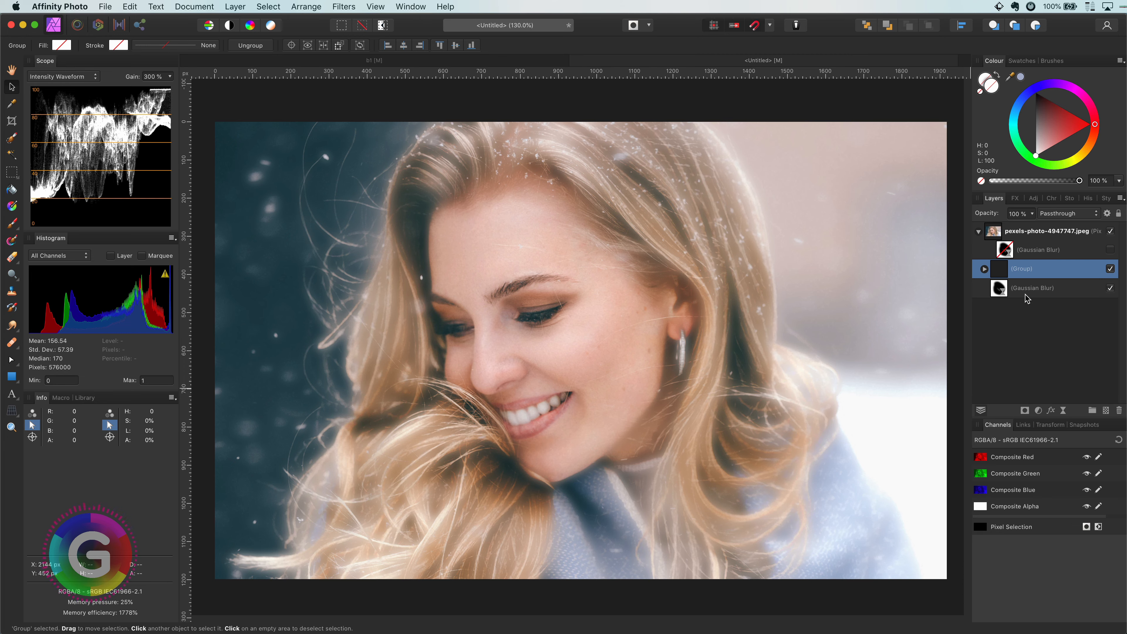
# Move the bottom Gaussian Blur live filter into the group above it, under the pexels-photo-4947747.jpeg layer.
pyautogui.click(1004, 291)
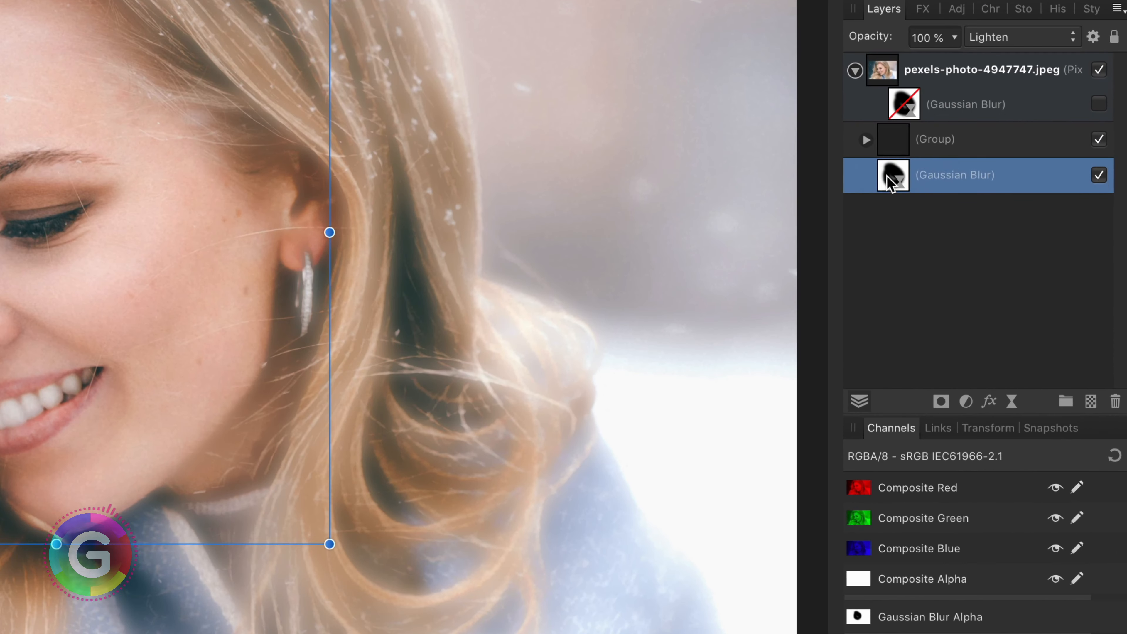
pyautogui.moveTo(997, 288); pyautogui.dragTo(998, 272)
pyautogui.moveTo(892, 146); pyautogui.dragTo(891, 144)
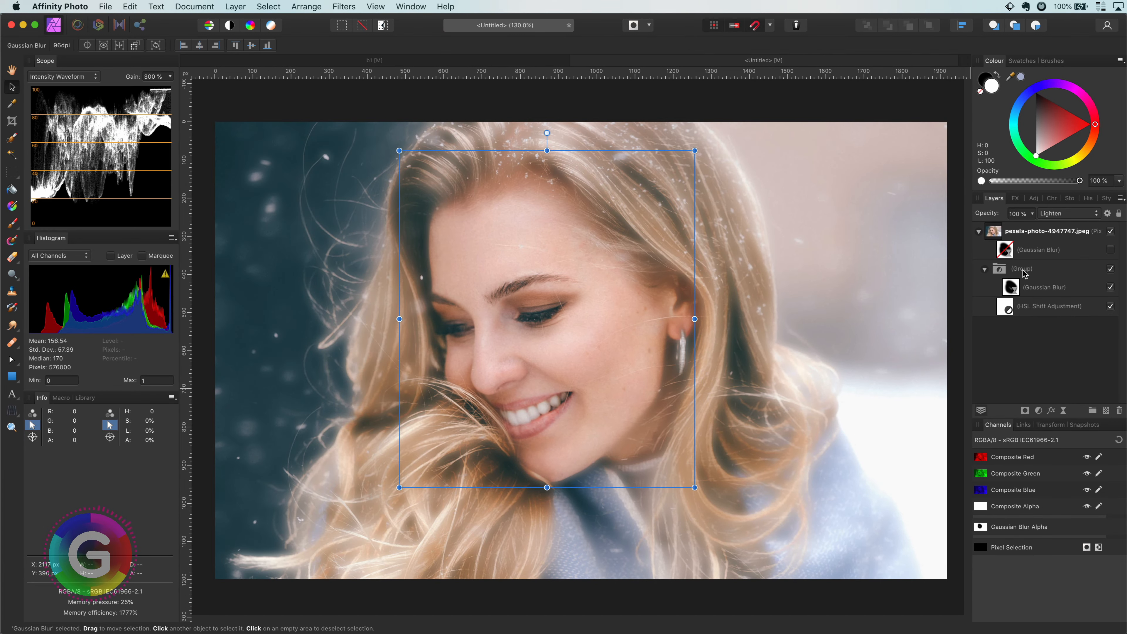
# Set the blend mode of the Gaussian Blur inside the group to Normal and the group's blend mode to Lighten.
pyautogui.click(1025, 273)
pyautogui.click(1021, 288)
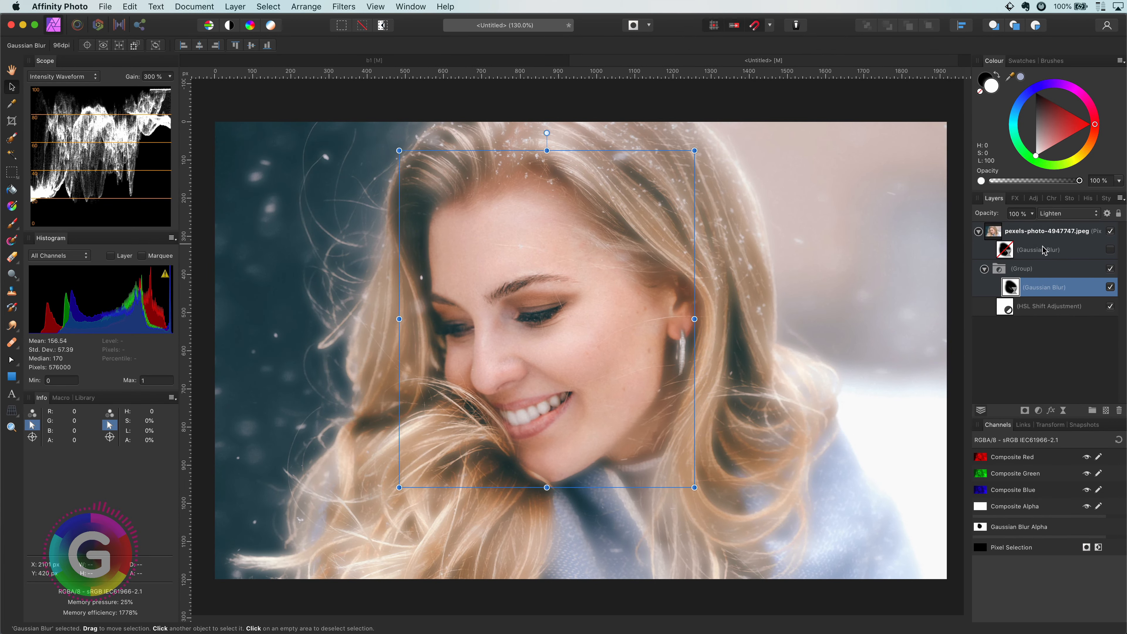
pyautogui.click(1050, 216)
pyautogui.click(1051, 147)
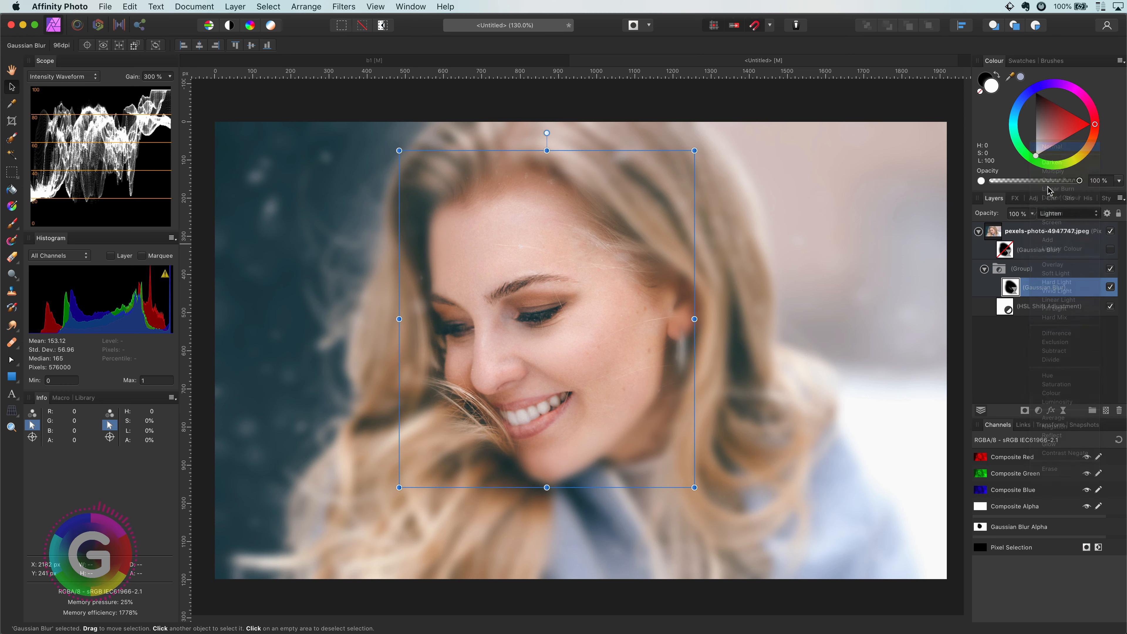
pyautogui.click(1038, 272)
pyautogui.click(1067, 214)
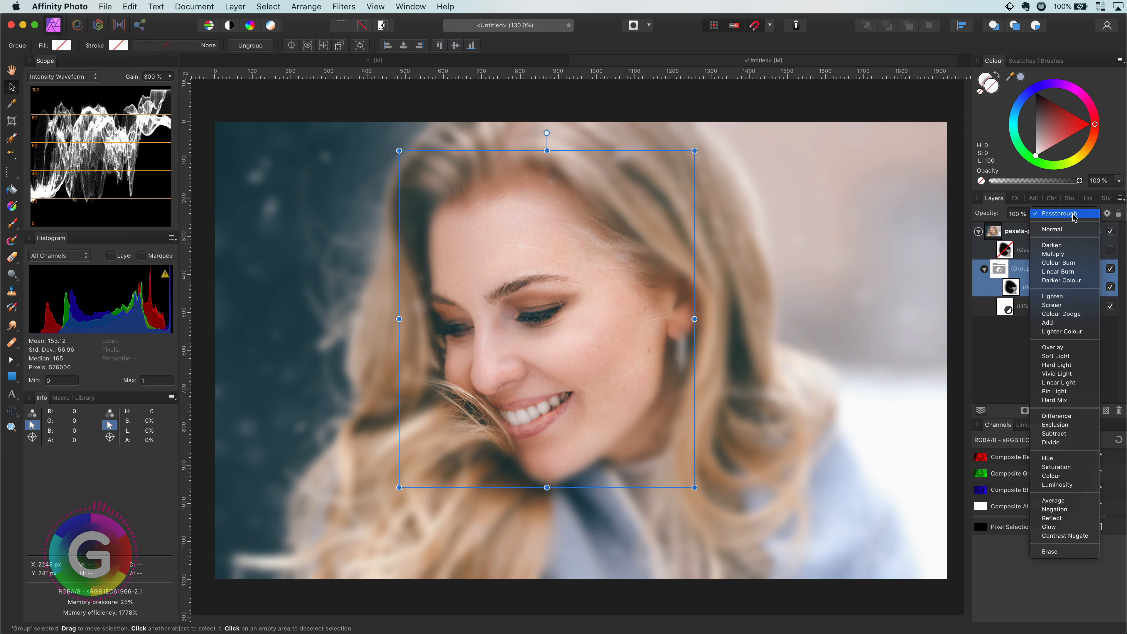
pyautogui.click(1064, 296)
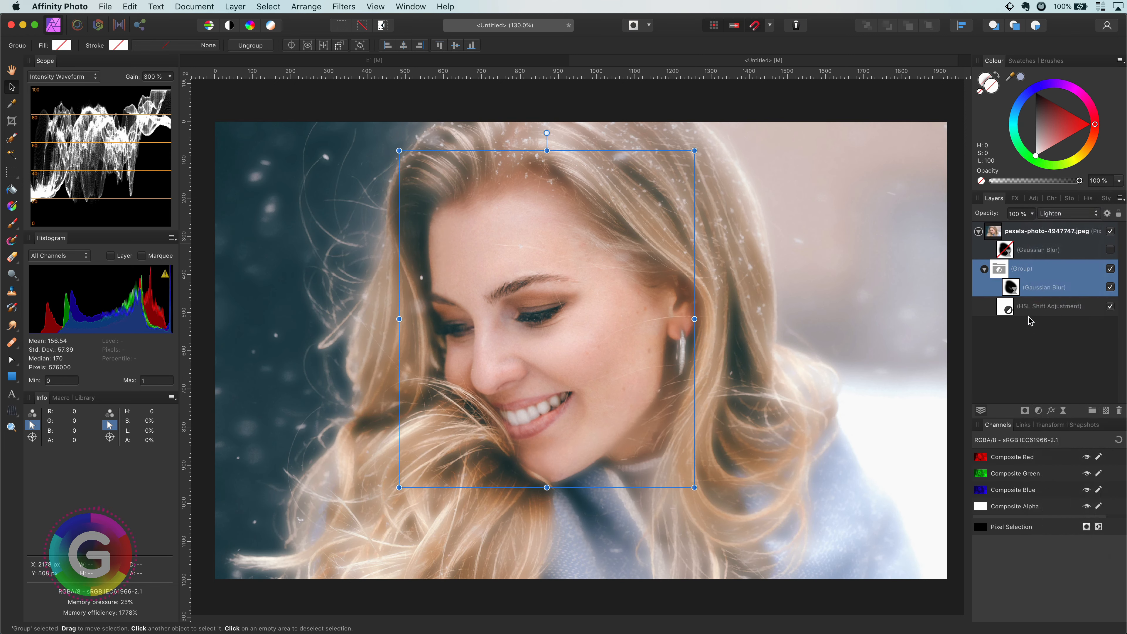
# Set the HSL Shift Adjustment to a hue shift of about 142.7° and a saturation shift of about 37%.
pyautogui.click(1008, 311)
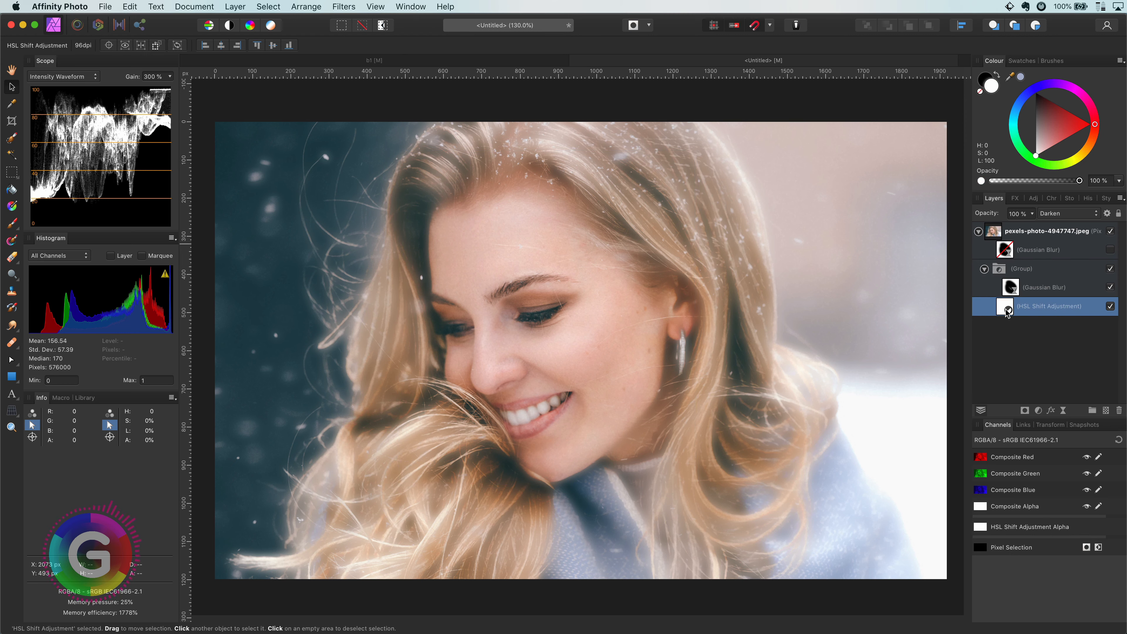
pyautogui.doubleClick(1008, 311)
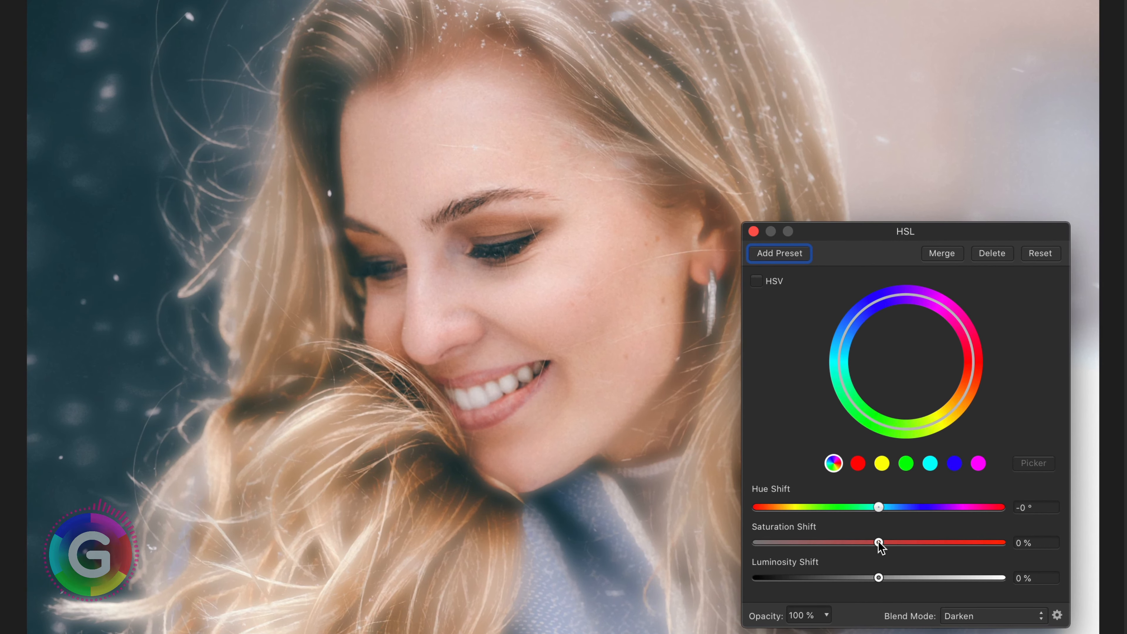
pyautogui.moveTo(880, 548)
pyautogui.mouseDown()
pyautogui.moveTo(982, 544)
pyautogui.moveTo(868, 544)
pyautogui.moveTo(979, 544)
pyautogui.moveTo(897, 524)
pyautogui.moveTo(913, 545)
pyautogui.moveTo(880, 549)
pyautogui.mouseUp()
pyautogui.moveTo(879, 507); pyautogui.dragTo(932, 510)
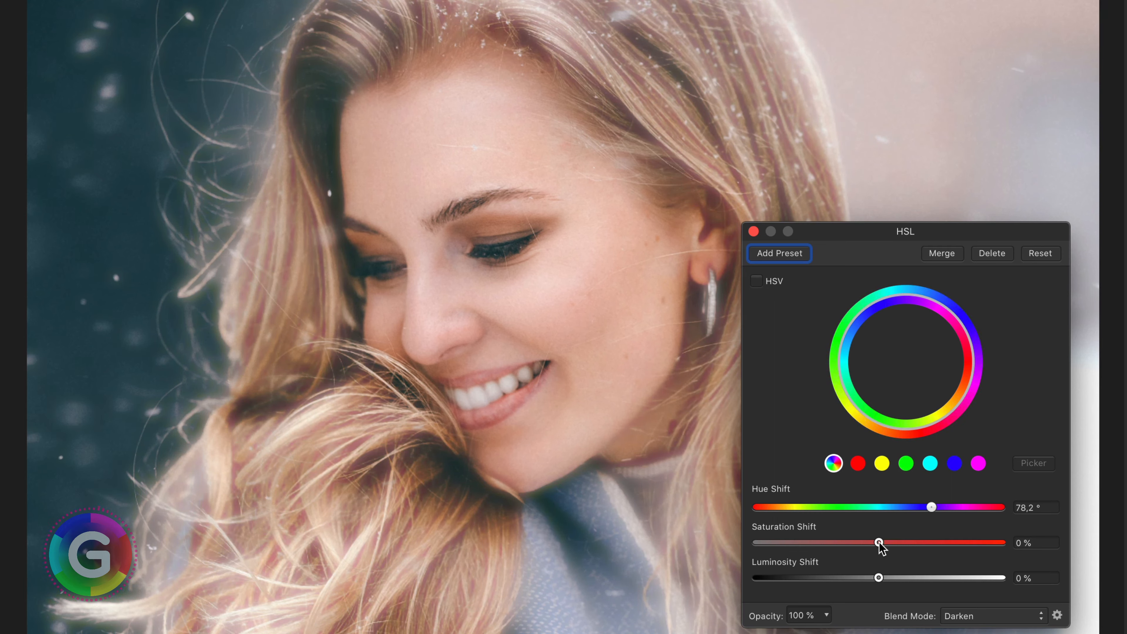
pyautogui.moveTo(879, 543); pyautogui.dragTo(973, 516)
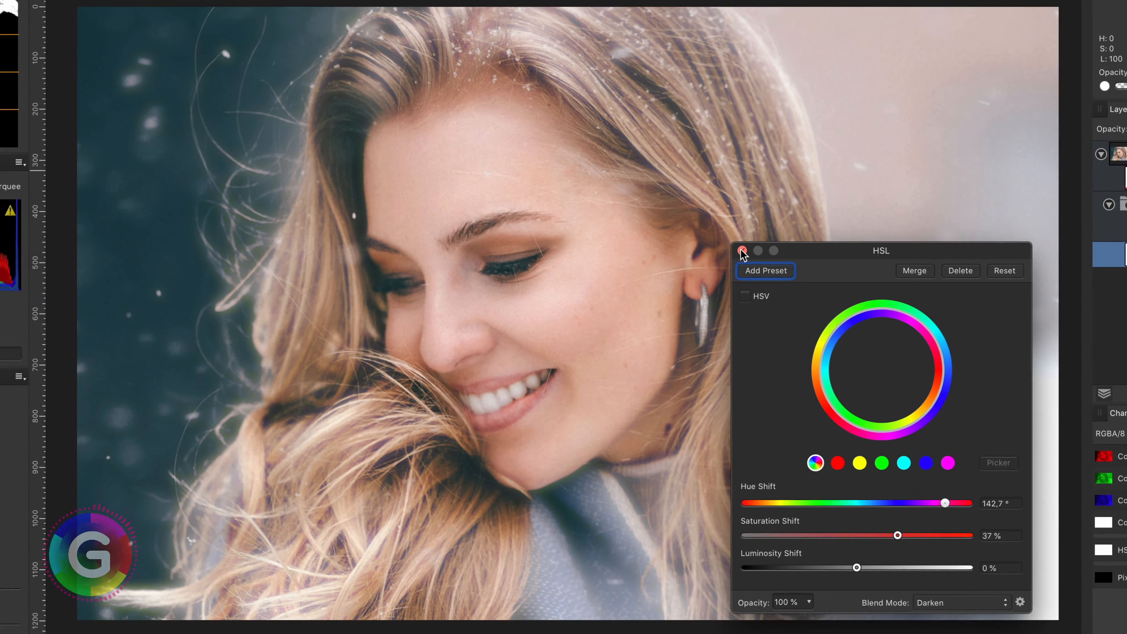
pyautogui.click(753, 231)
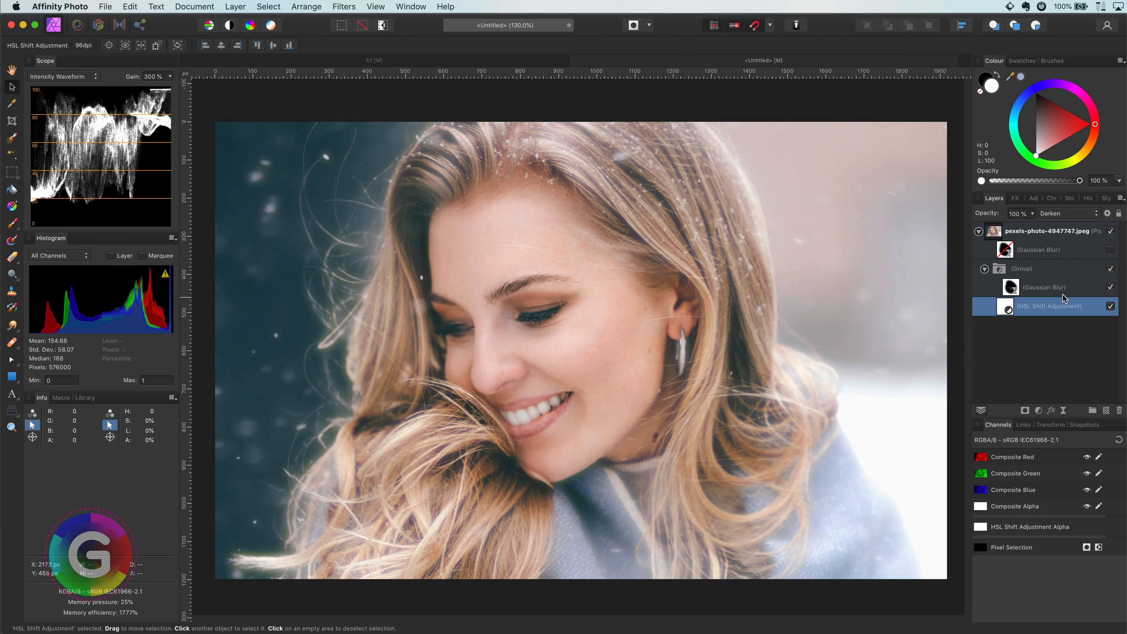
# Increase the radius of the Gaussian Blur inside the group to about 17.7 px.
pyautogui.click(1011, 289)
pyautogui.doubleClick(1011, 291)
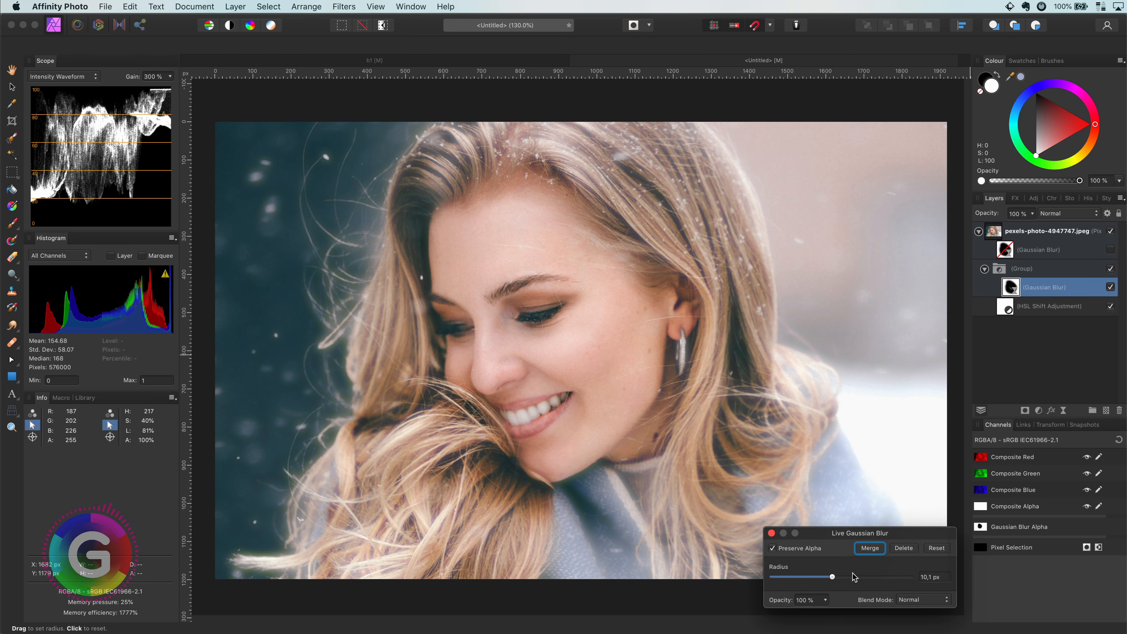
pyautogui.moveTo(855, 577); pyautogui.dragTo(842, 579)
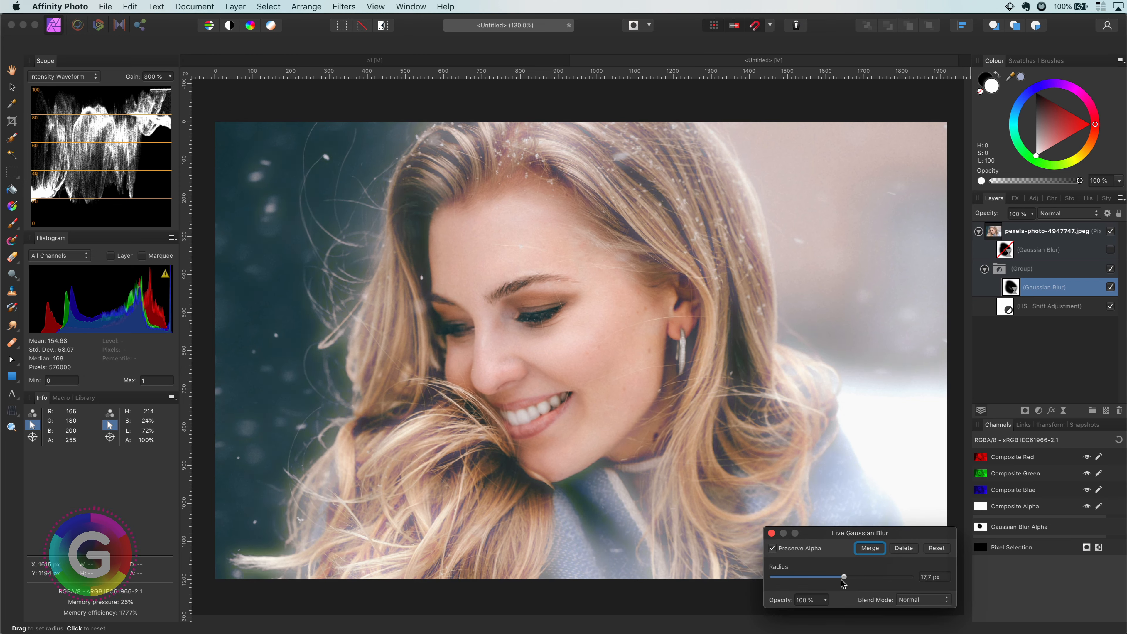
pyautogui.click(772, 534)
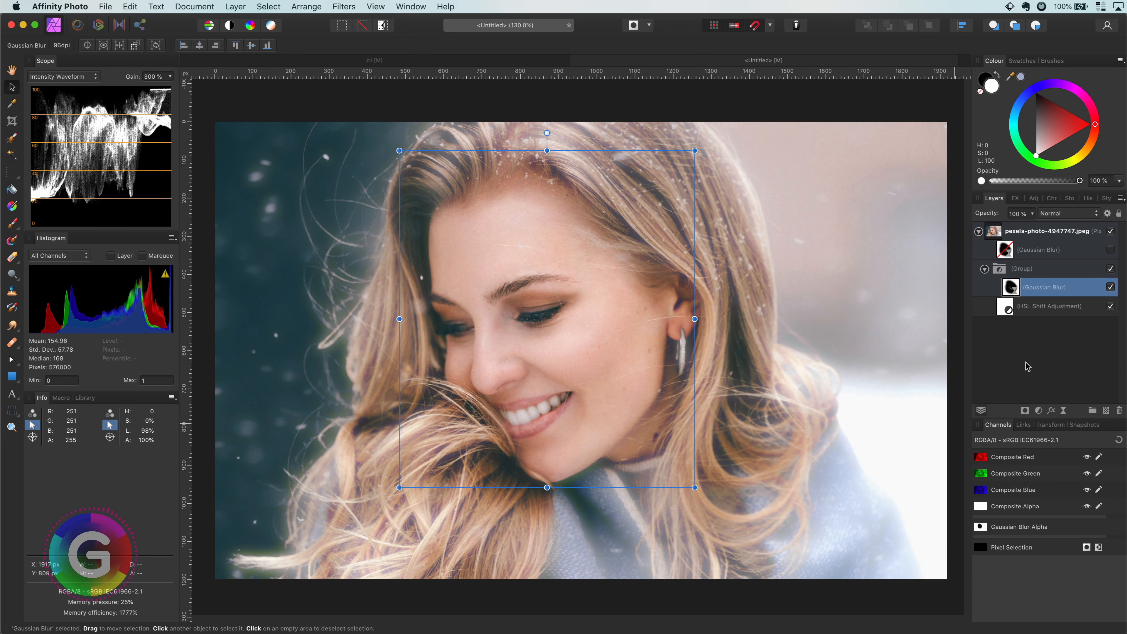
# Make the upper Gaussian Blur layer visible and reduce its radius to about 4.7 px.
pyautogui.click(1111, 252)
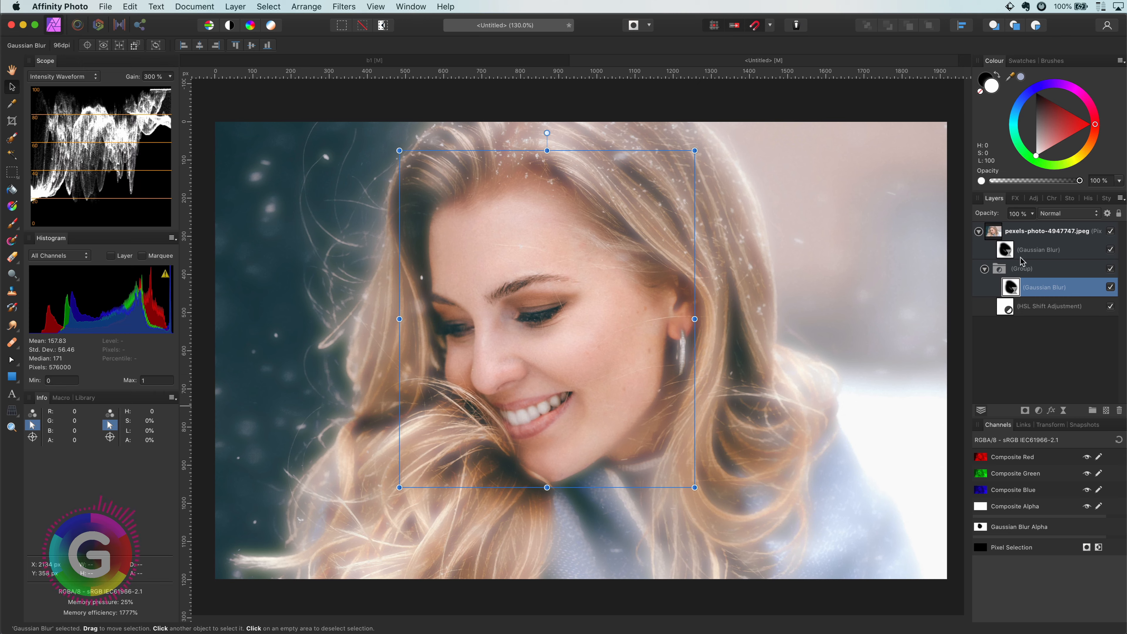
pyautogui.click(1009, 254)
pyautogui.doubleClick(1009, 251)
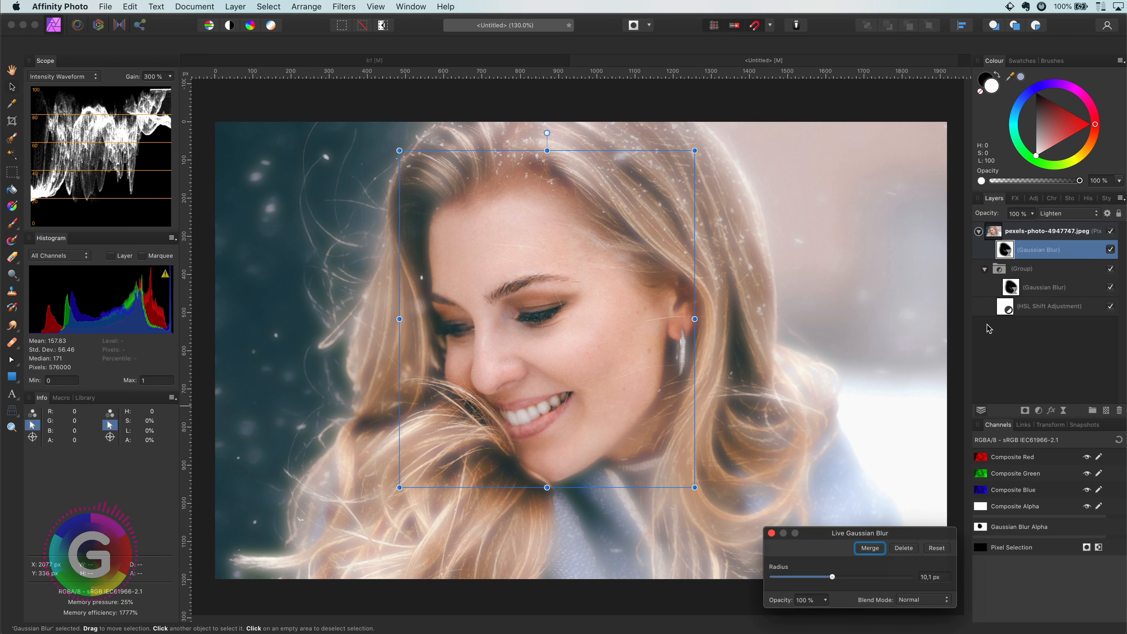
pyautogui.moveTo(833, 578); pyautogui.dragTo(812, 579)
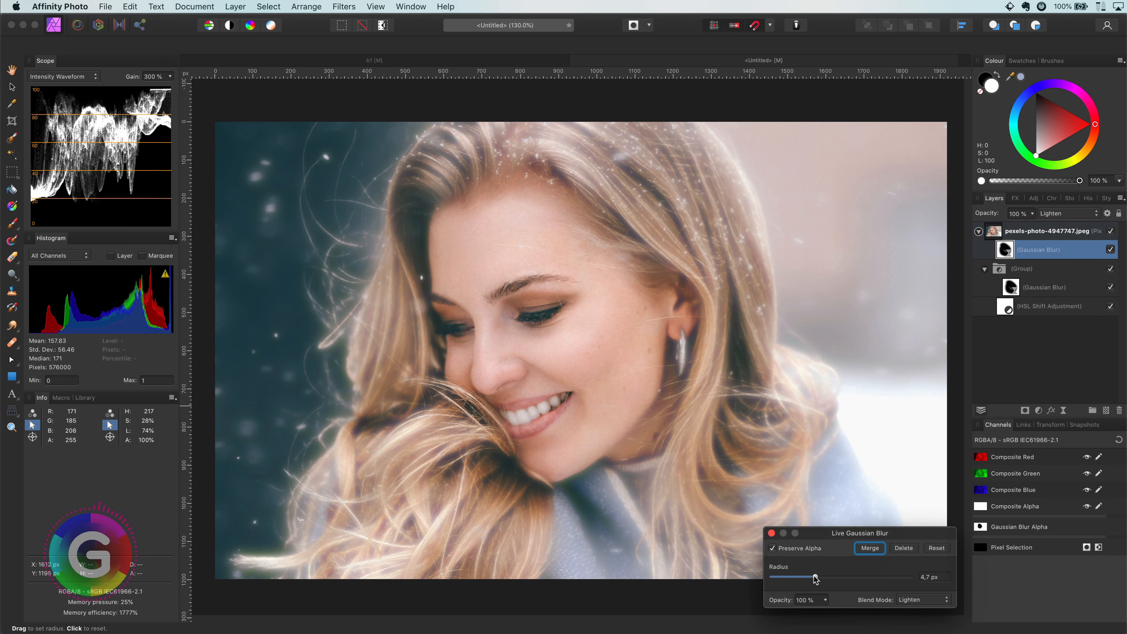
pyautogui.click(772, 533)
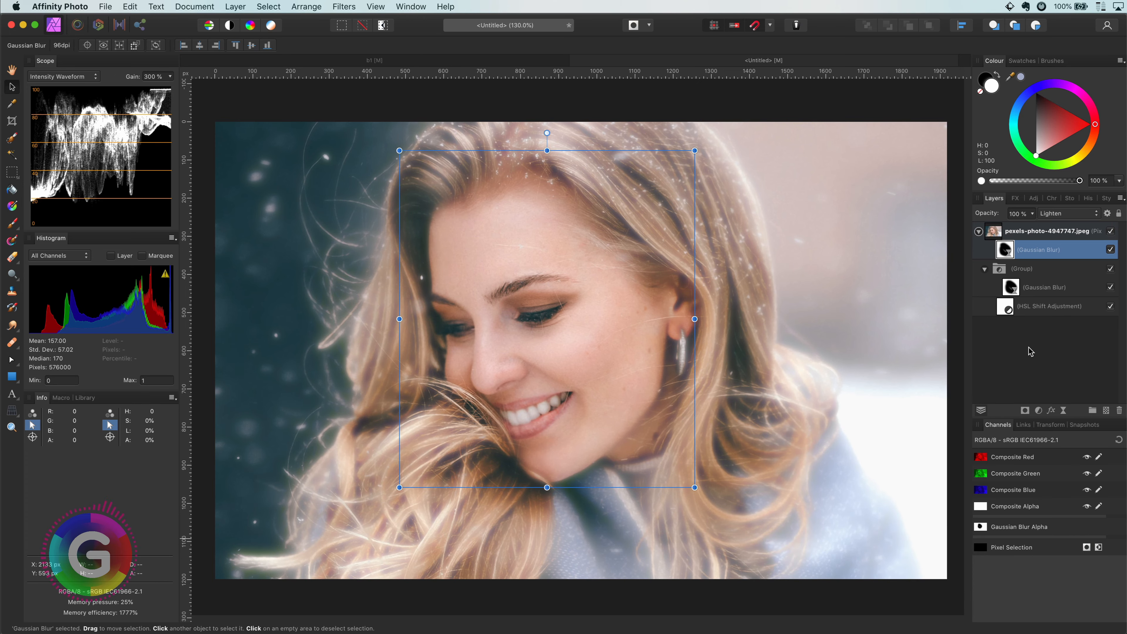
pyautogui.click(1034, 234)
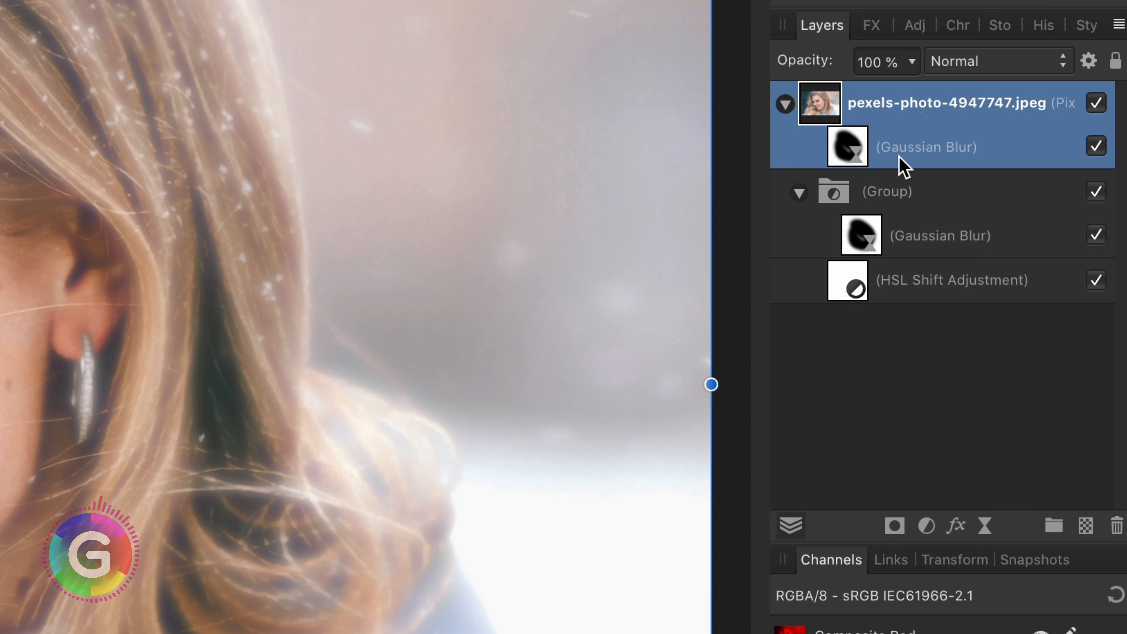
pyautogui.click(845, 170)
pyautogui.click(834, 193)
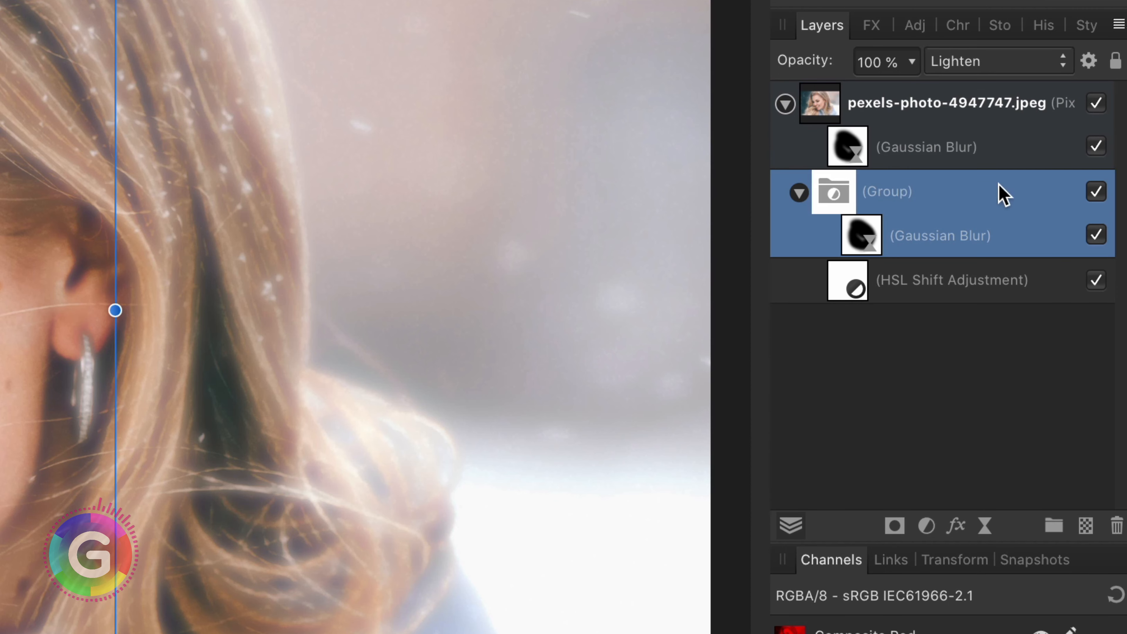
pyautogui.click(882, 442)
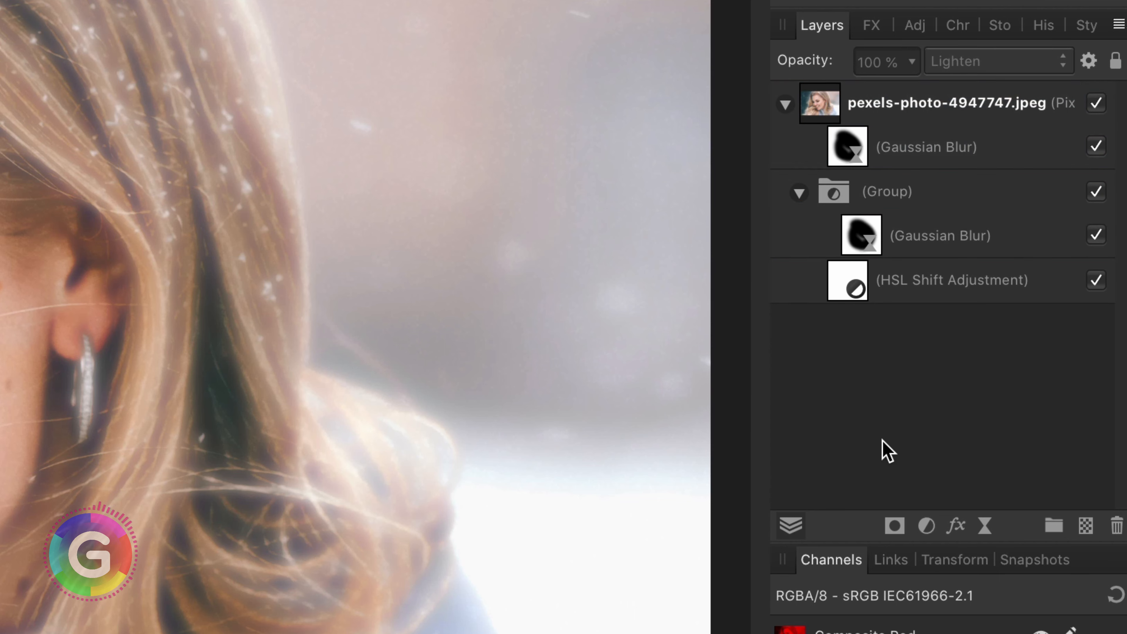
# Reposition the upper Gaussian Blur as a nested layer directly above the group, and toggle both layers' visibility to compare the effect.
pyautogui.click(858, 151)
pyautogui.moveTo(859, 152); pyautogui.dragTo(950, 215)
pyautogui.keyDown('shift'); pyautogui.click(921, 206); pyautogui.keyUp('shift')
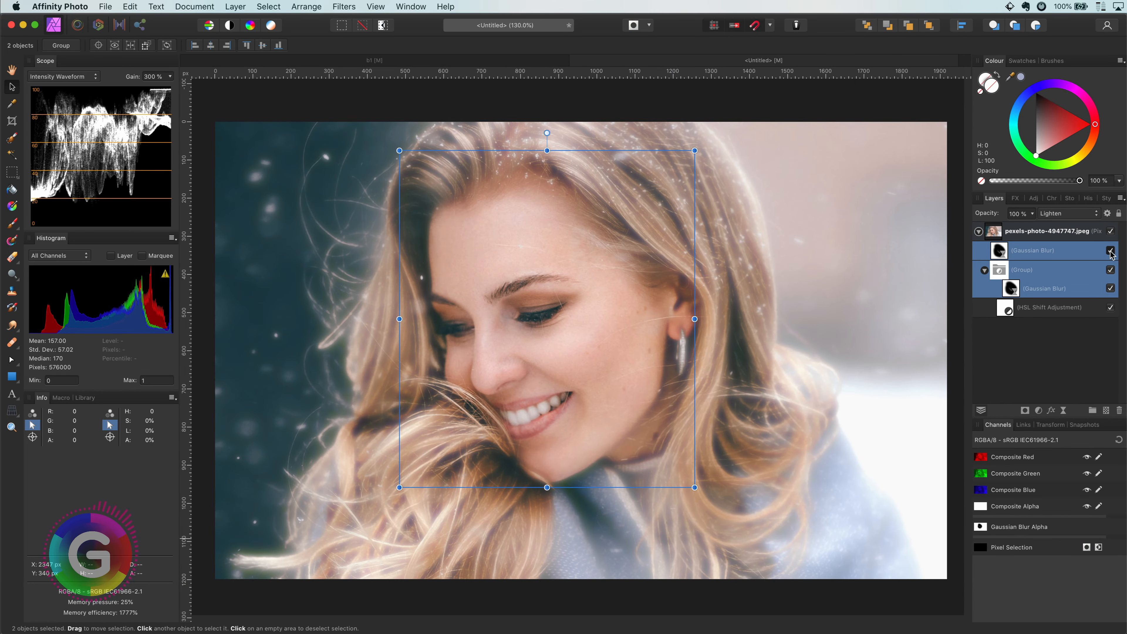
pyautogui.click(1111, 251)
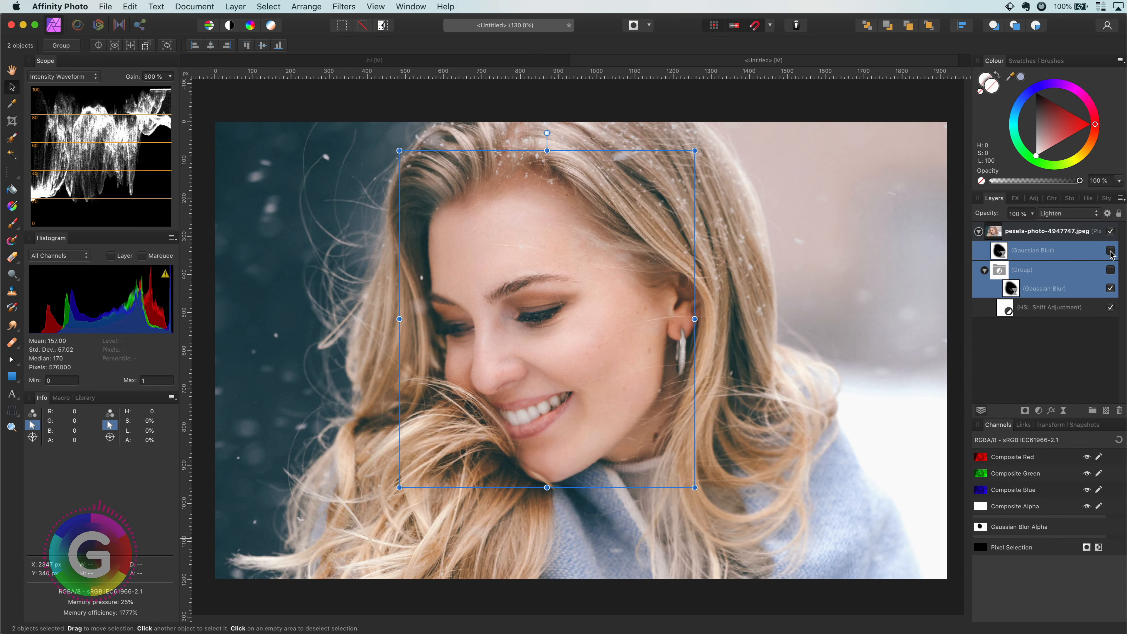
pyautogui.click(1111, 251)
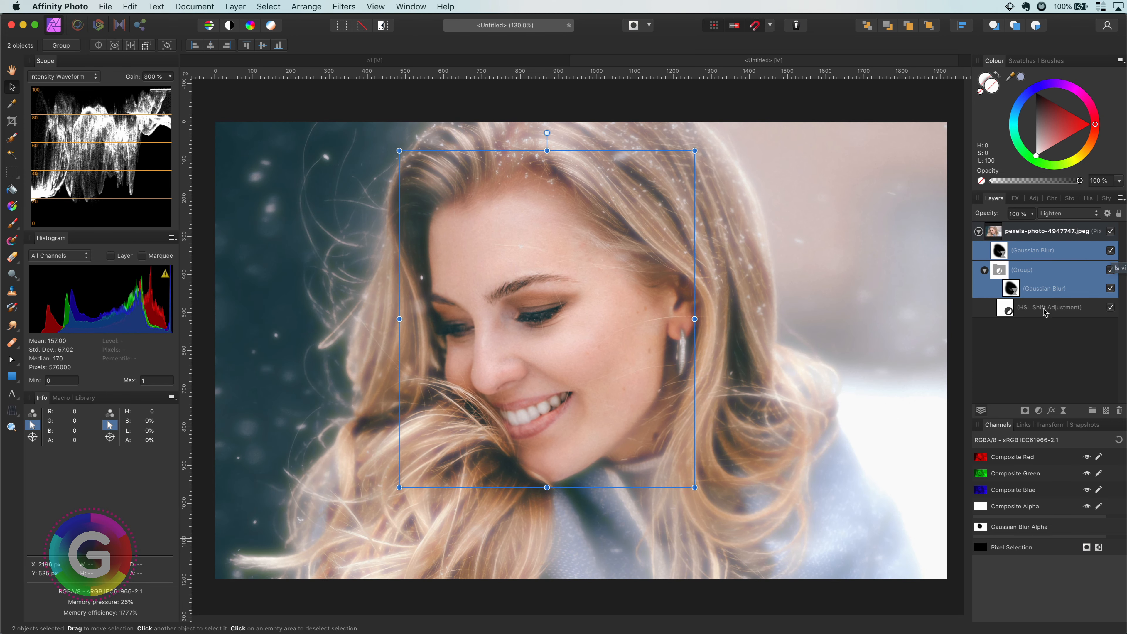
# Add a live Diffuse filter above the upper Gaussian Blur with Preserve Alpha enabled and an intensity of 3%.
pyautogui.click(1001, 252)
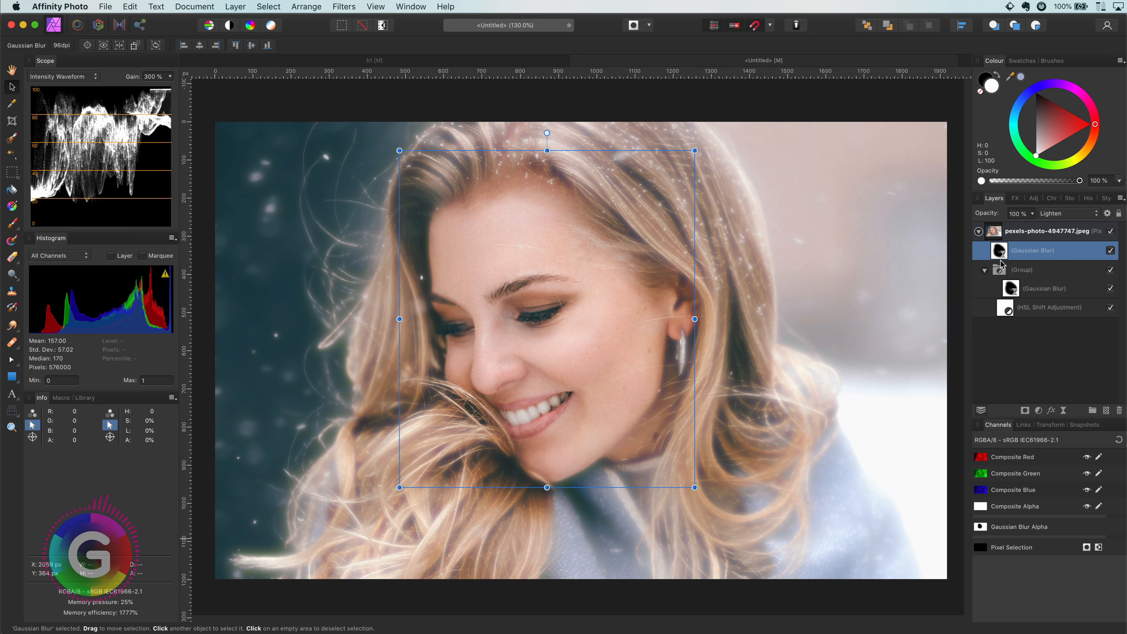
pyautogui.click(1064, 411)
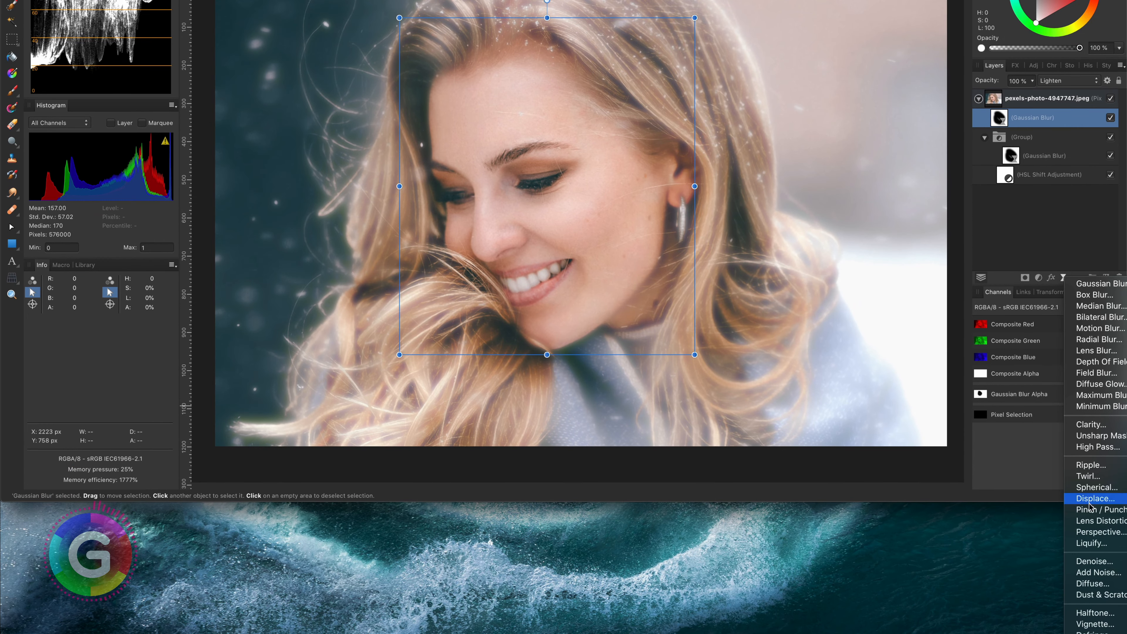
pyautogui.click(1104, 585)
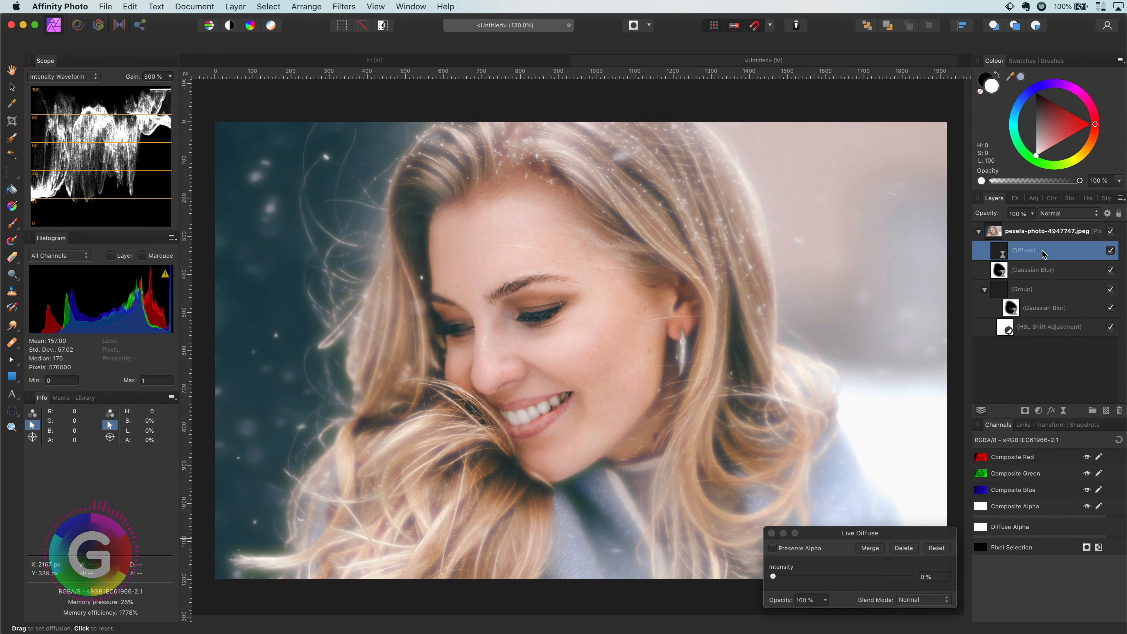
pyautogui.click(774, 549)
pyautogui.moveTo(773, 576)
pyautogui.mouseDown()
pyautogui.moveTo(830, 578)
pyautogui.moveTo(777, 579)
pyautogui.mouseUp()
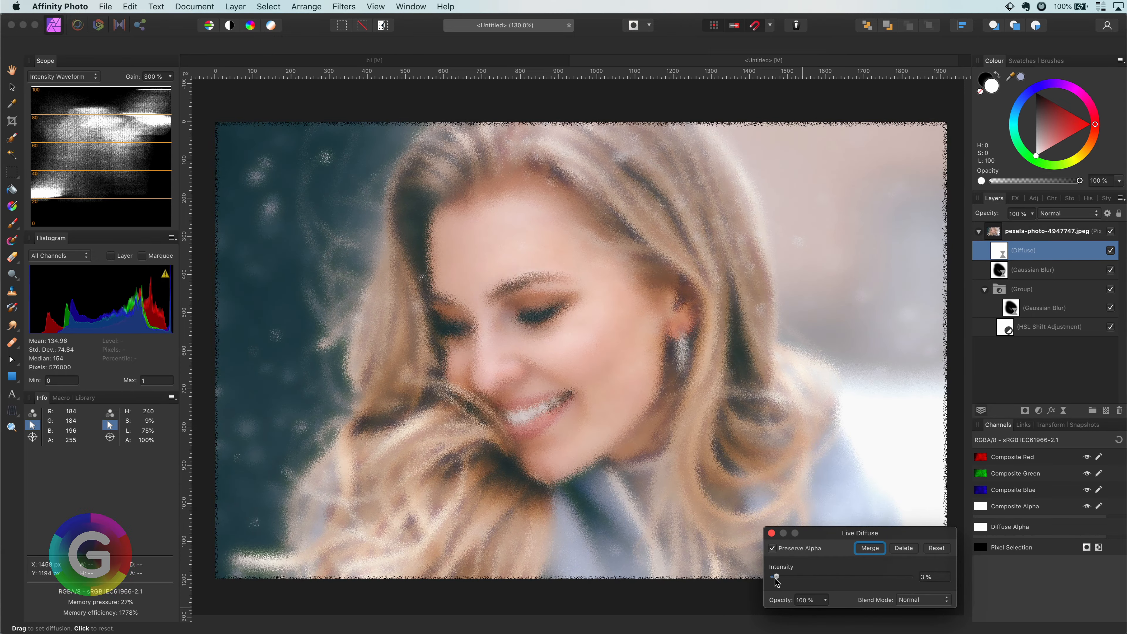
pyautogui.click(772, 534)
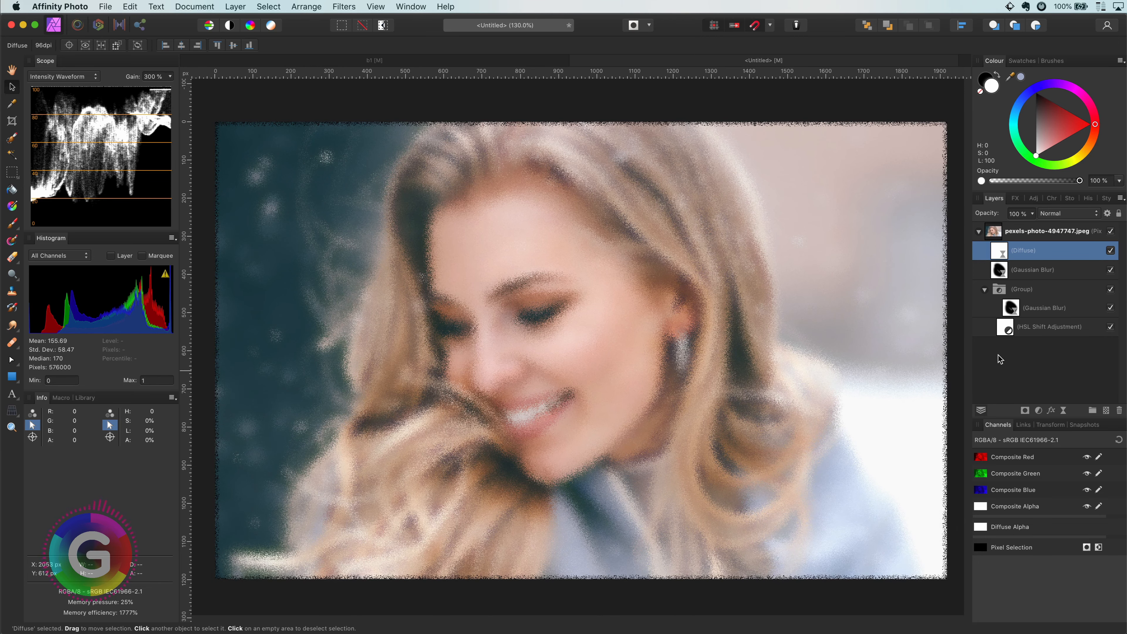
# Set the Diffuse layer's blend mode to Soft Light and its underlying composition range to ramp from 0% in the shadows to full in the highlights.
pyautogui.click(1060, 214)
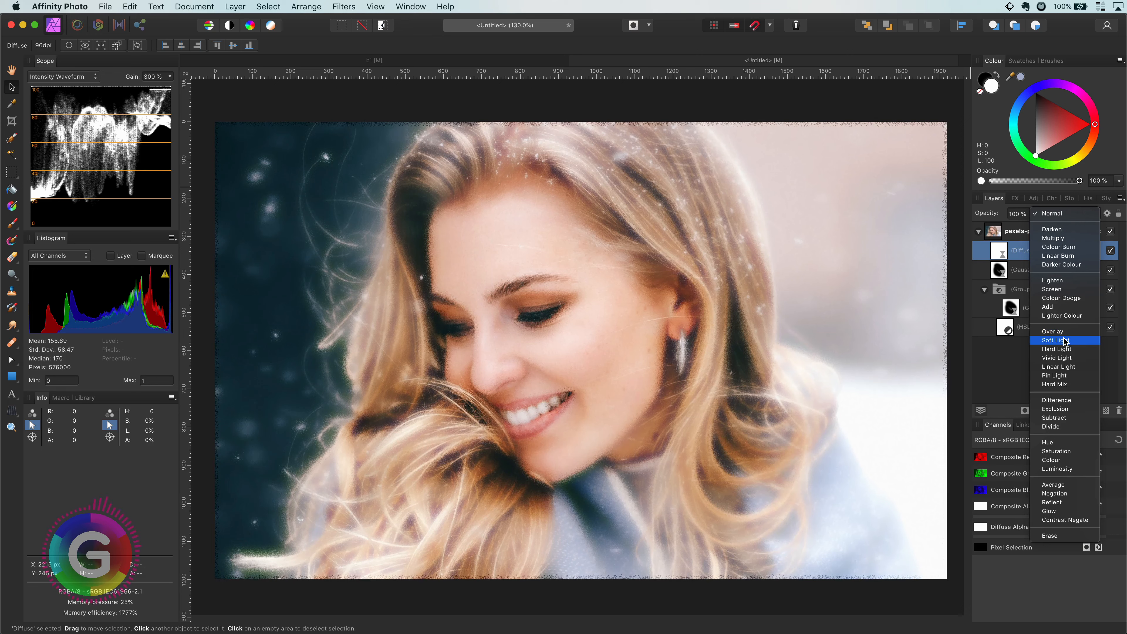
pyautogui.click(1064, 340)
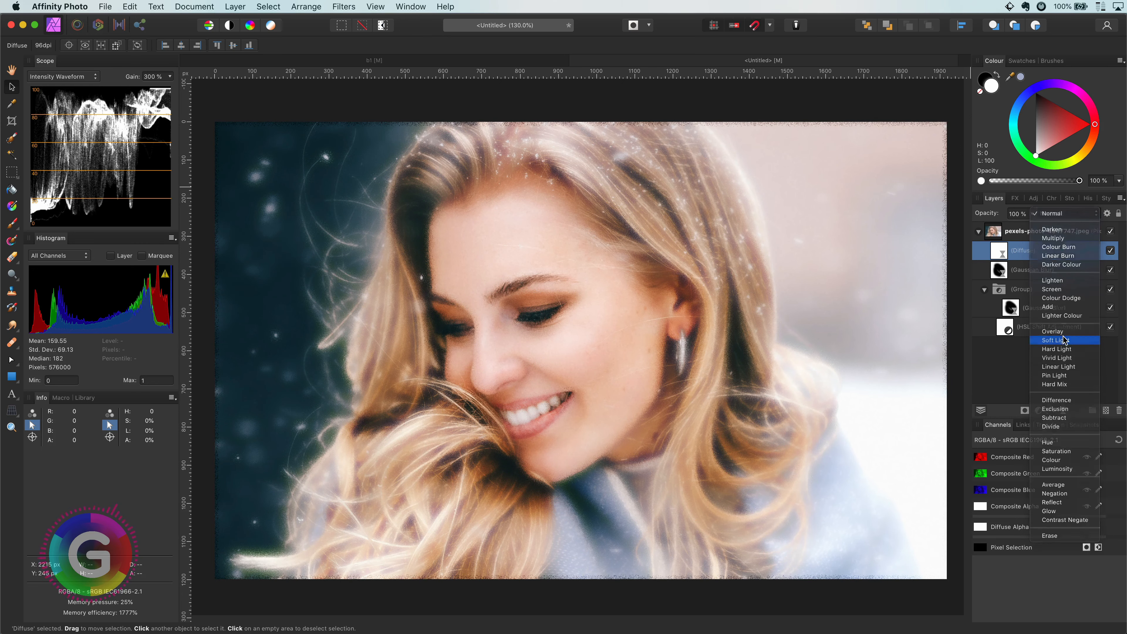
pyautogui.click(1107, 214)
pyautogui.moveTo(813, 424); pyautogui.dragTo(812, 569)
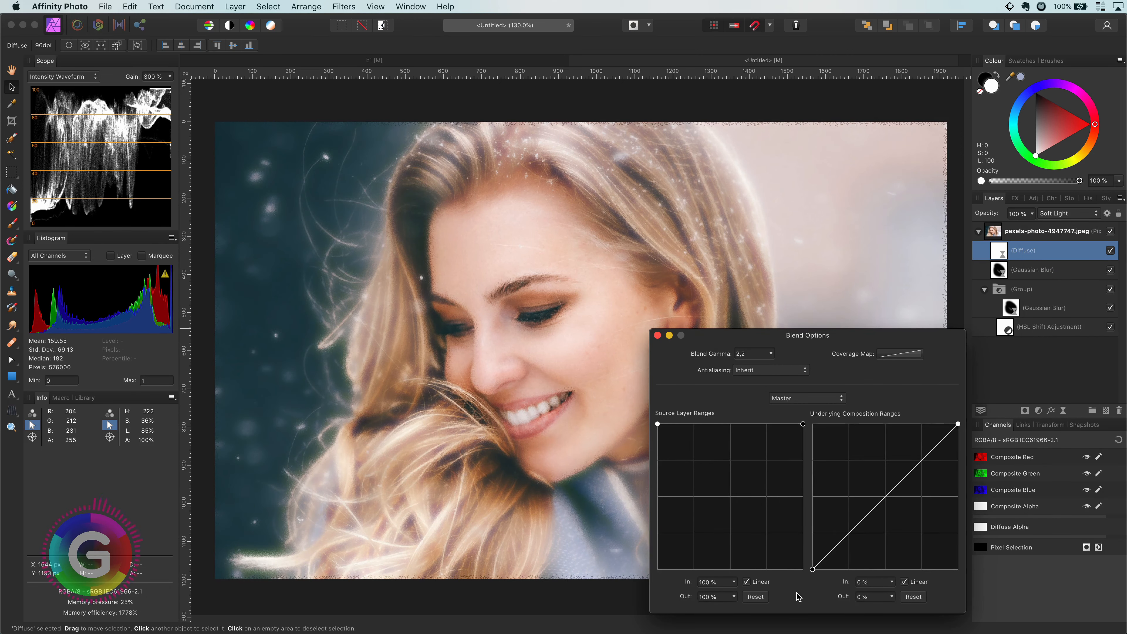
pyautogui.click(657, 335)
# Increase the Diffuse filter's intensity to about 65%.
pyautogui.doubleClick(1000, 251)
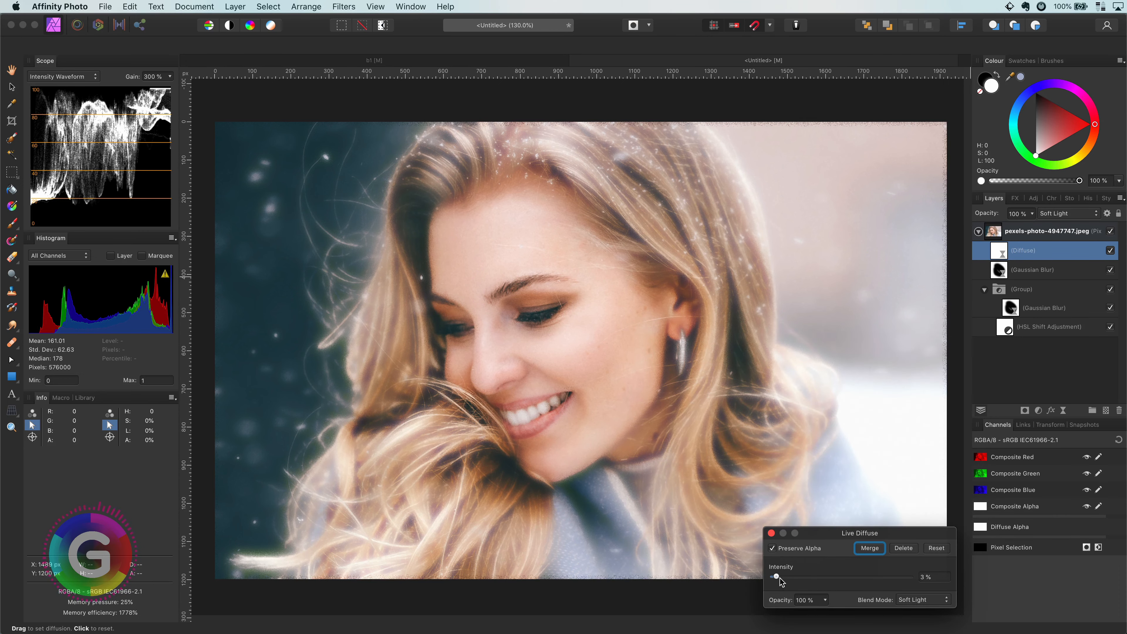
pyautogui.moveTo(777, 578); pyautogui.dragTo(873, 581)
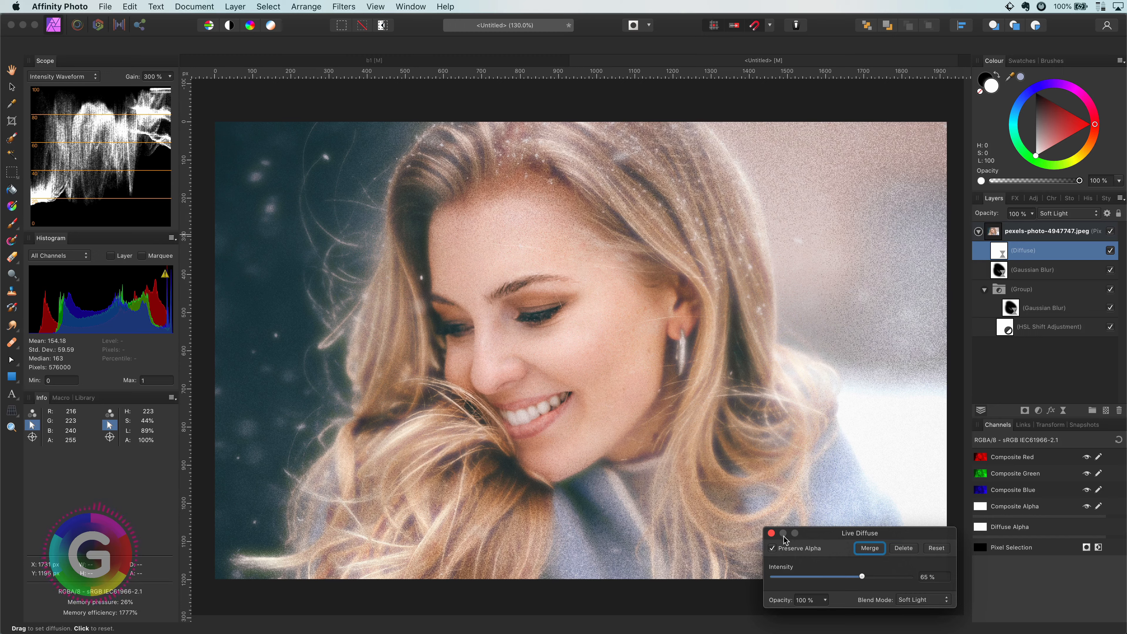
pyautogui.click(771, 533)
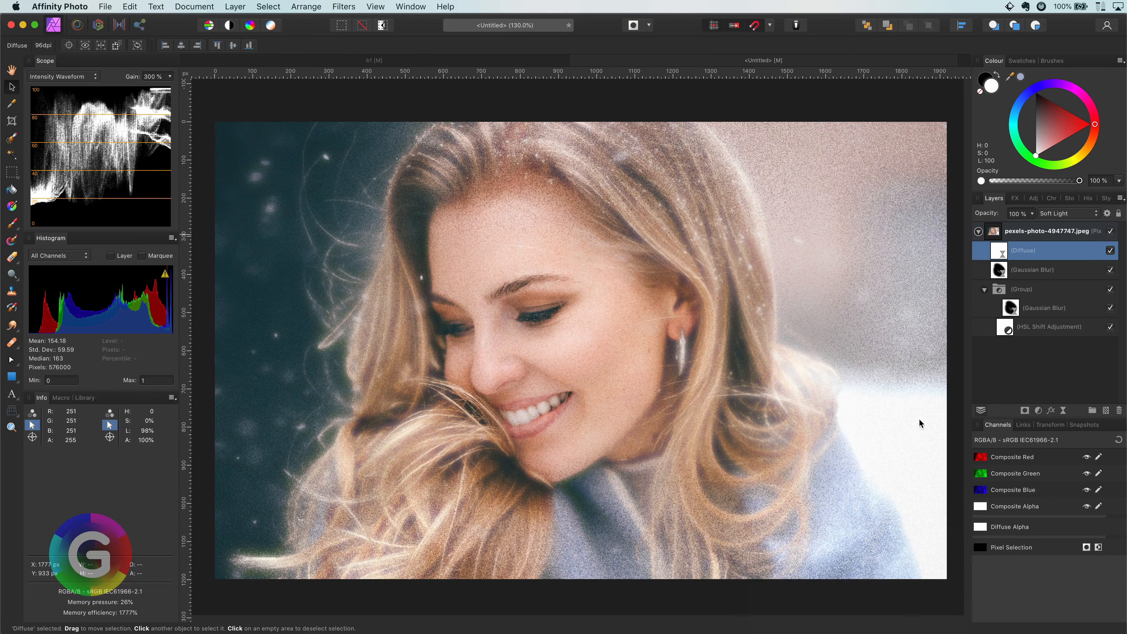
# Toggle the Diffuse layer's visibility to compare its effect, and reduce the layer's opacity to 44%.
pyautogui.click(1111, 250)
pyautogui.click(1111, 251)
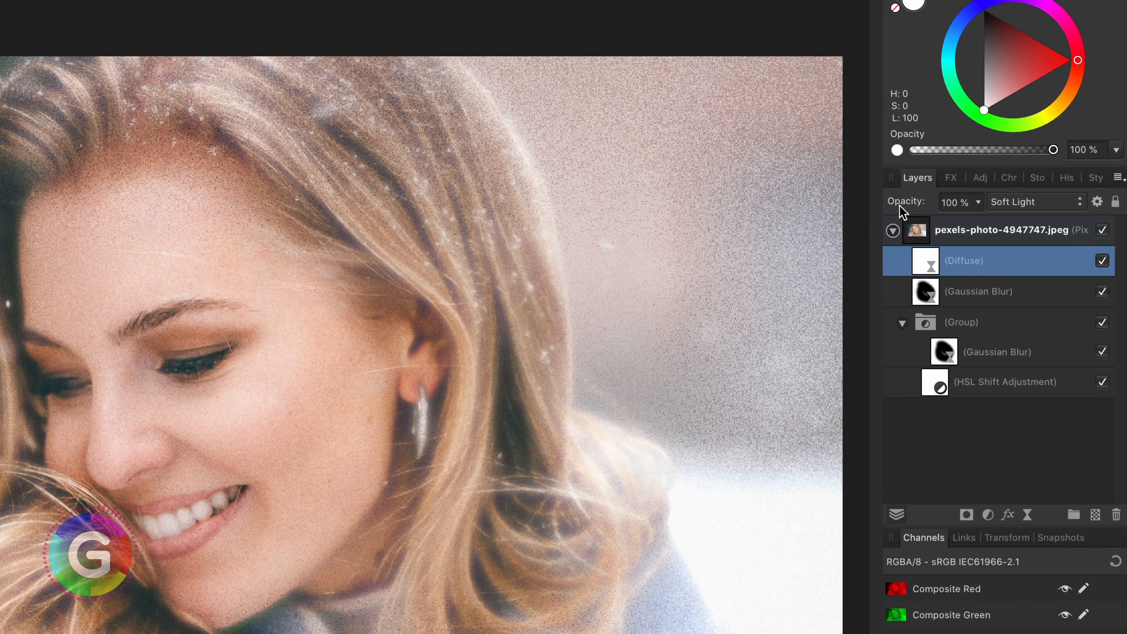
pyautogui.moveTo(900, 206)
pyautogui.mouseDown()
pyautogui.moveTo(876, 214)
pyautogui.moveTo(871, 202)
pyautogui.moveTo(909, 203)
pyautogui.mouseUp()
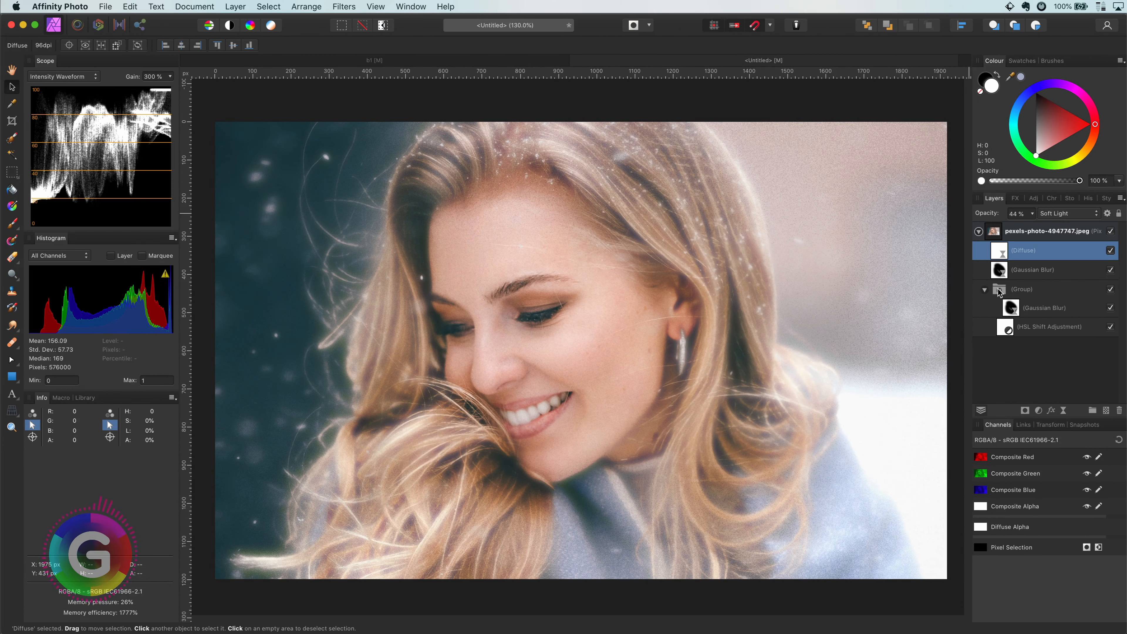
# Select the Diffuse, upper Gaussian Blur and group layers together and toggle their visibility to compare the overall effect.
pyautogui.keyDown('shift'); pyautogui.click(1039, 289); pyautogui.keyUp('shift')
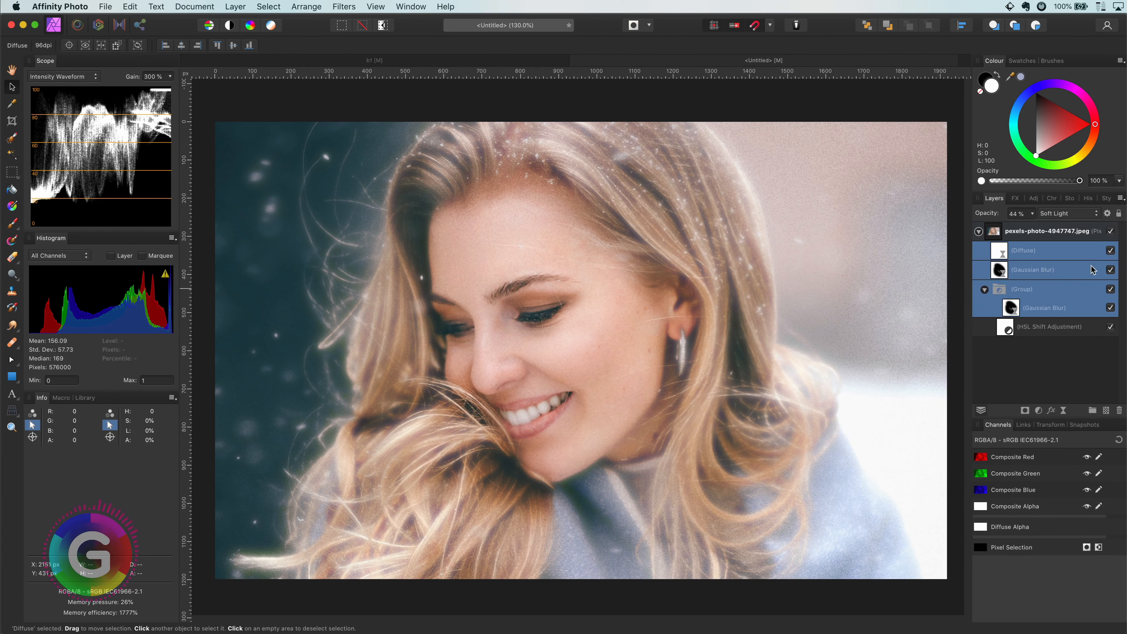
pyautogui.click(1110, 250)
pyautogui.click(1110, 250)
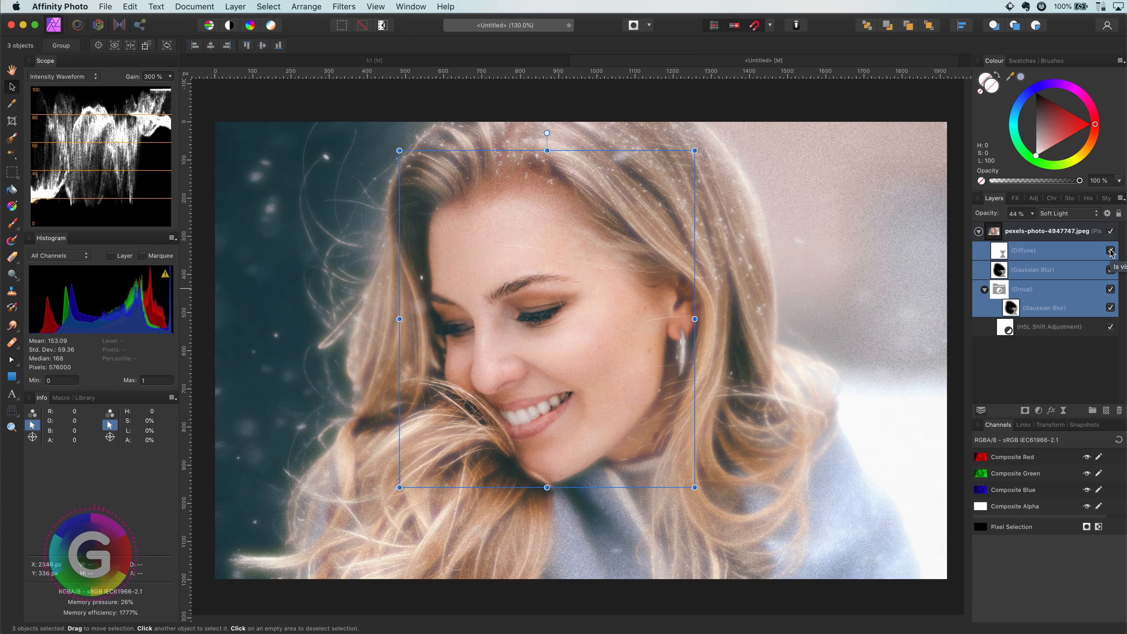
# Place the bottle-of-sparkling-wine bokeh image above the Diffuse layer and set its blend mode to Screen.
pyautogui.click(999, 251)
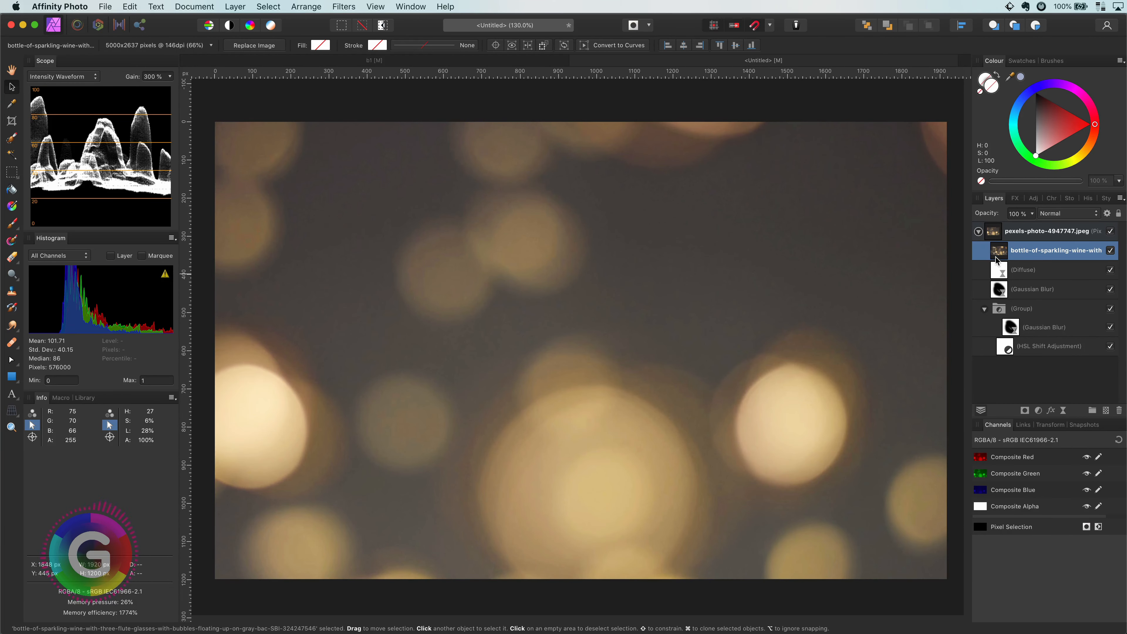
pyautogui.click(1069, 216)
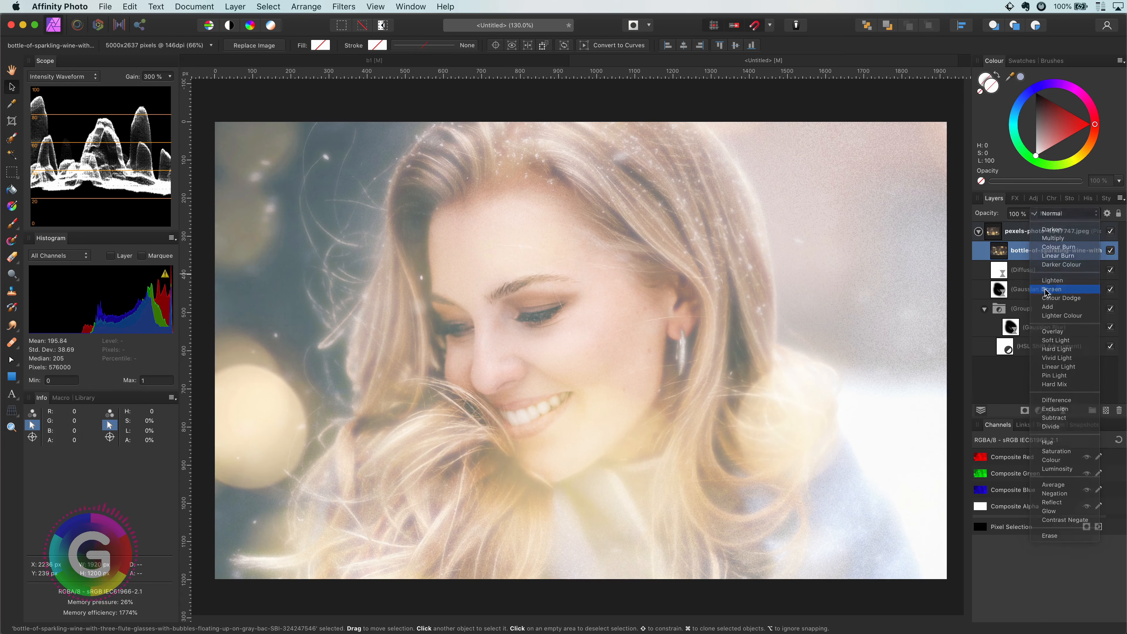
pyautogui.click(1047, 289)
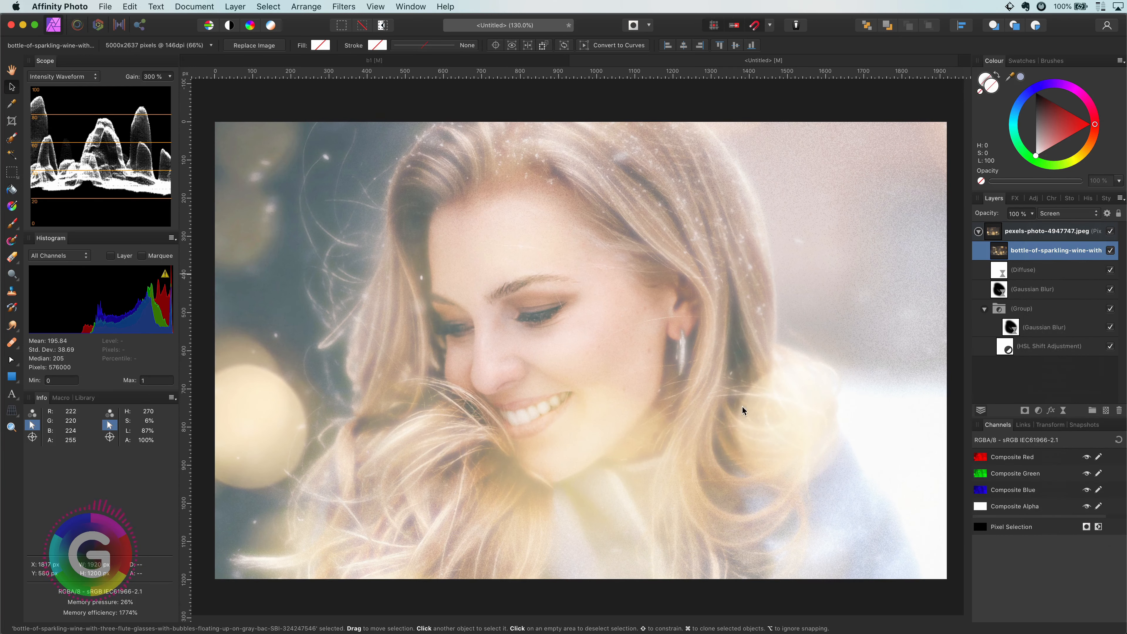
# Set the bokeh layer's underlying composition range to ramp from 49% output in the shadows to full in the highlights.
pyautogui.click(1108, 213)
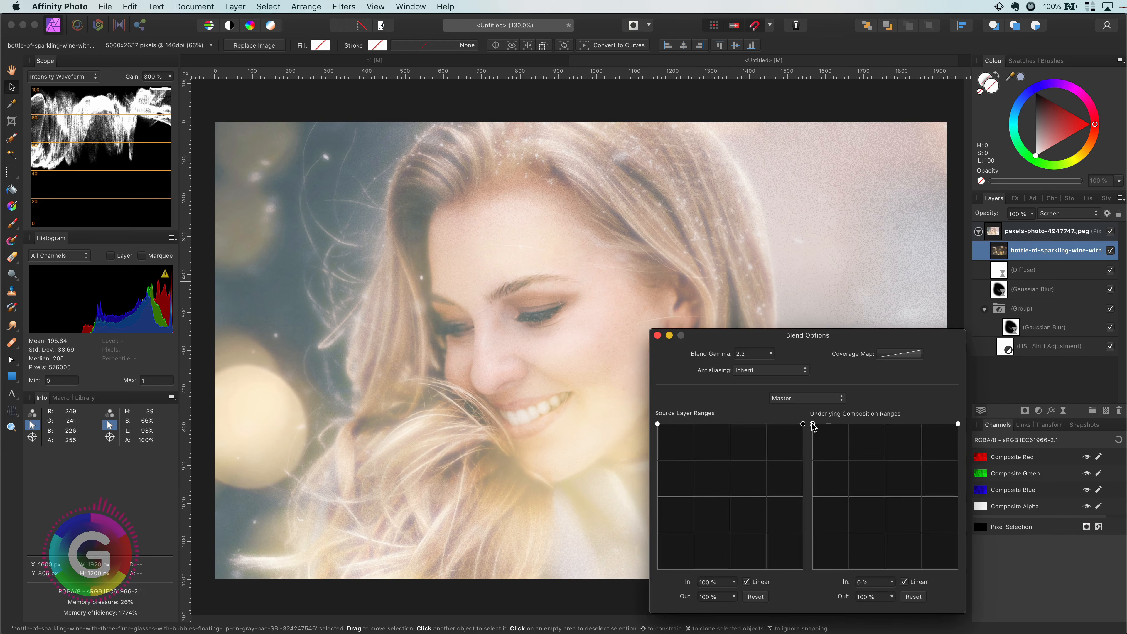
pyautogui.click(811, 455)
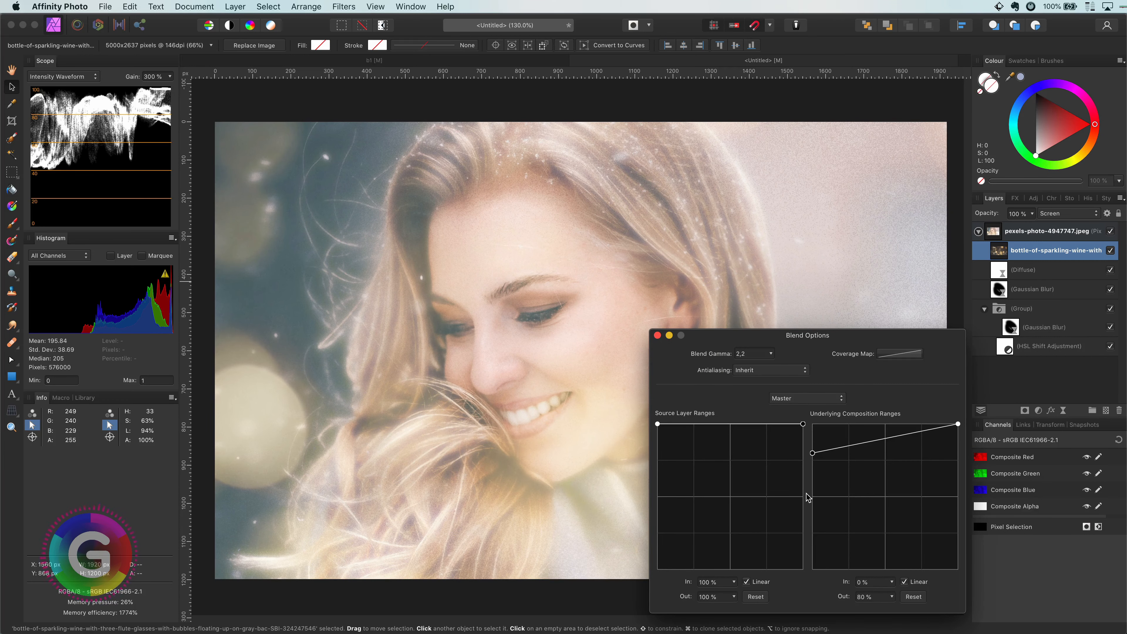
pyautogui.moveTo(807, 498); pyautogui.dragTo(808, 498)
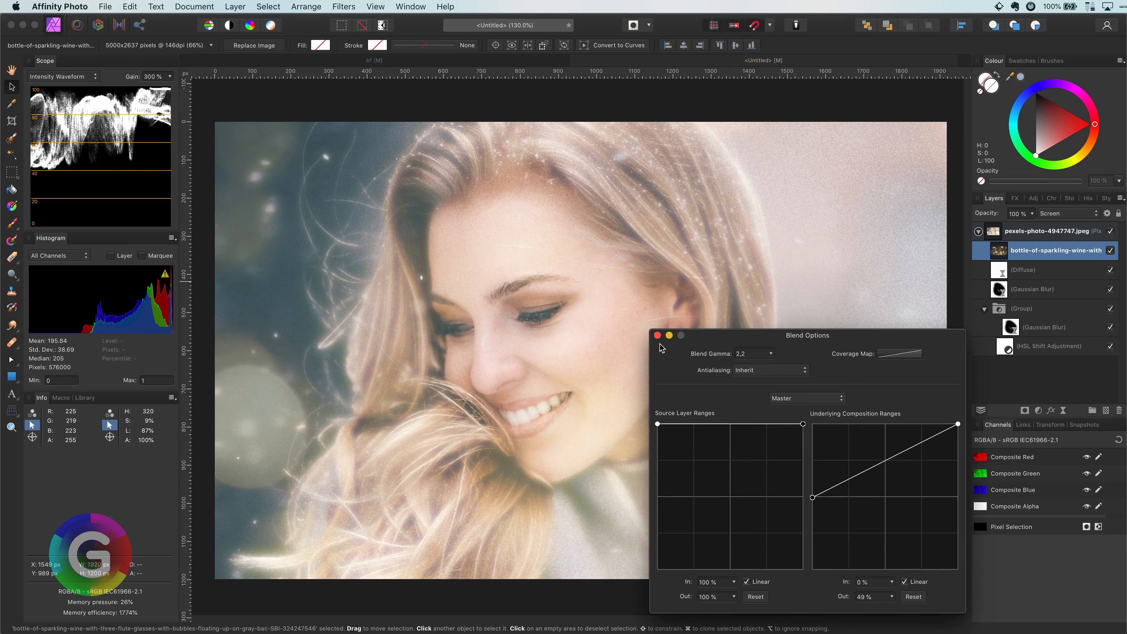
pyautogui.click(658, 335)
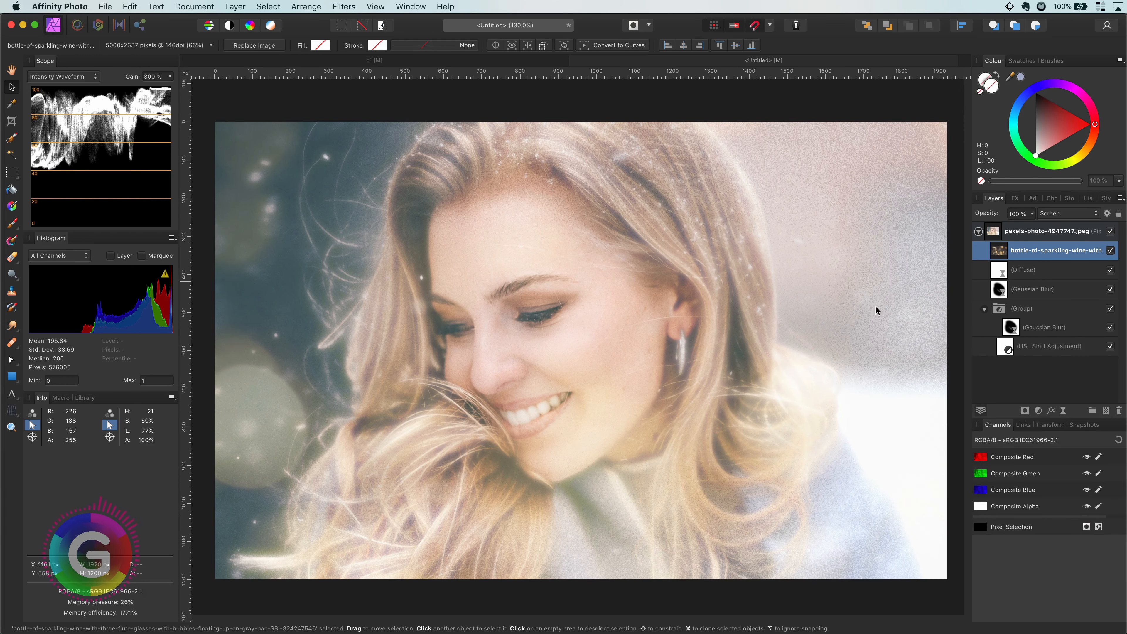
# Add a Curves adjustment and nest it inside the bottle-of-sparkling-wine bokeh layer.
pyautogui.click(1038, 411)
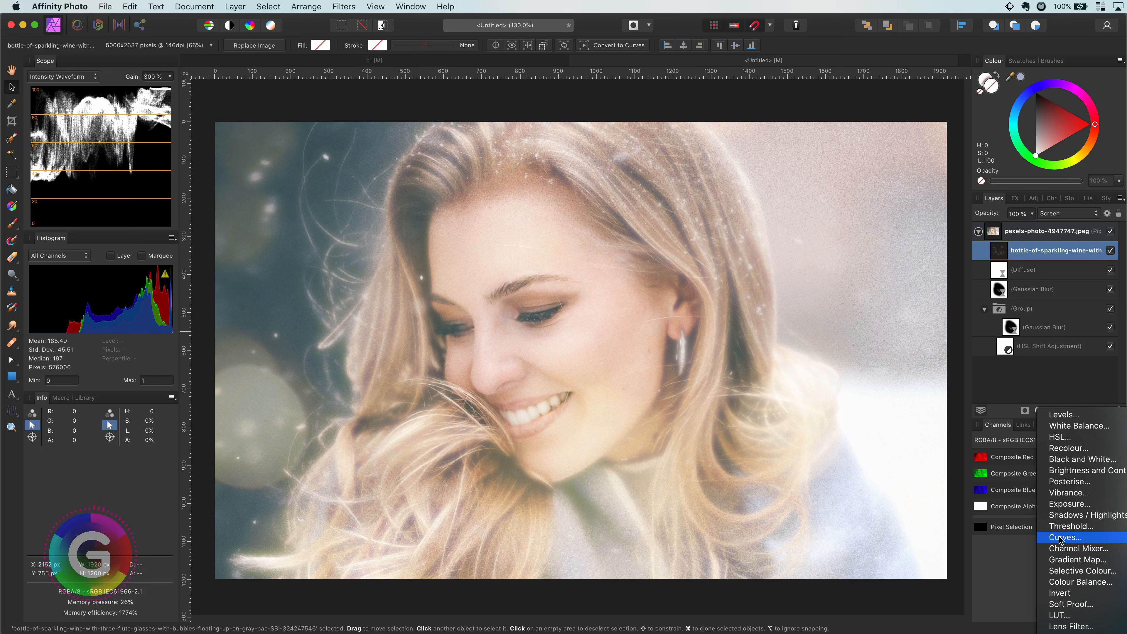
pyautogui.press('Return')
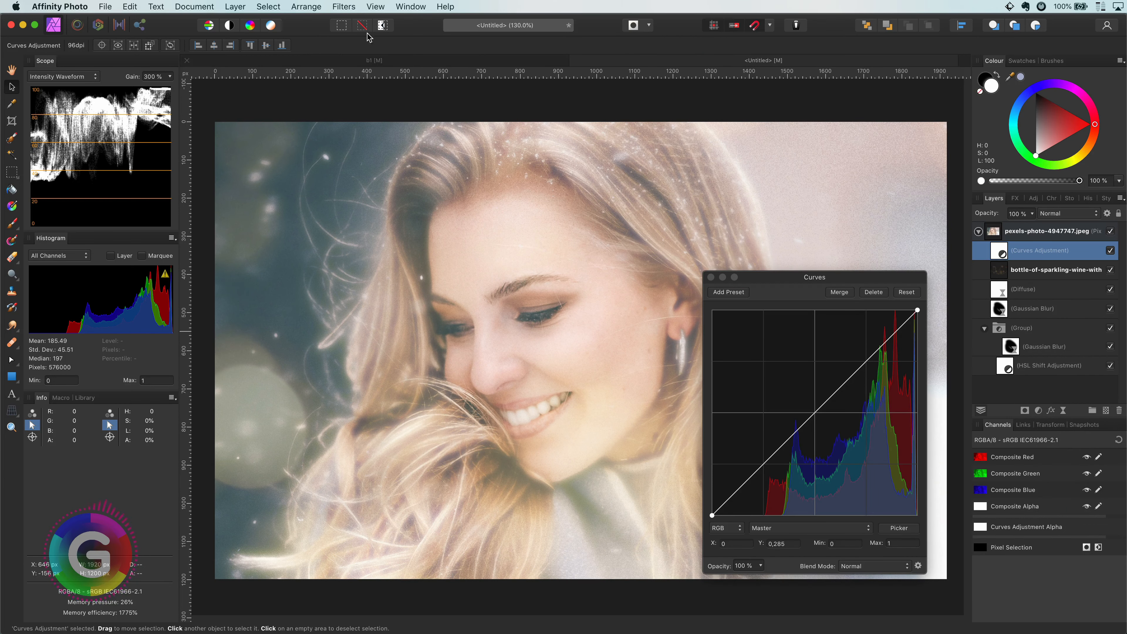
pyautogui.click(300, 7)
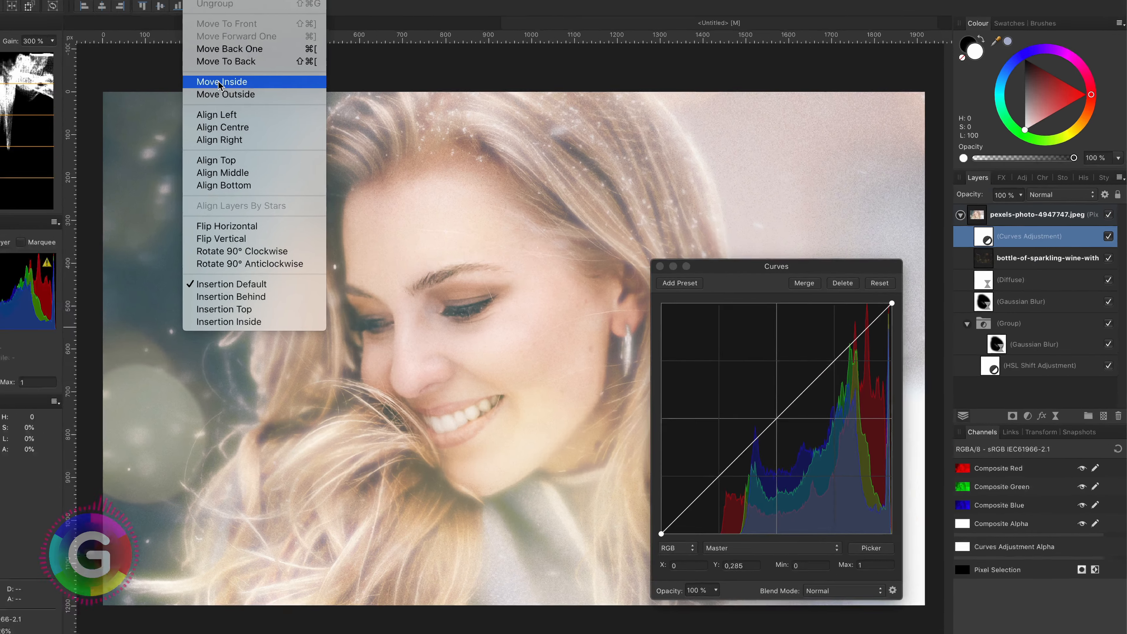
pyautogui.press('Return')
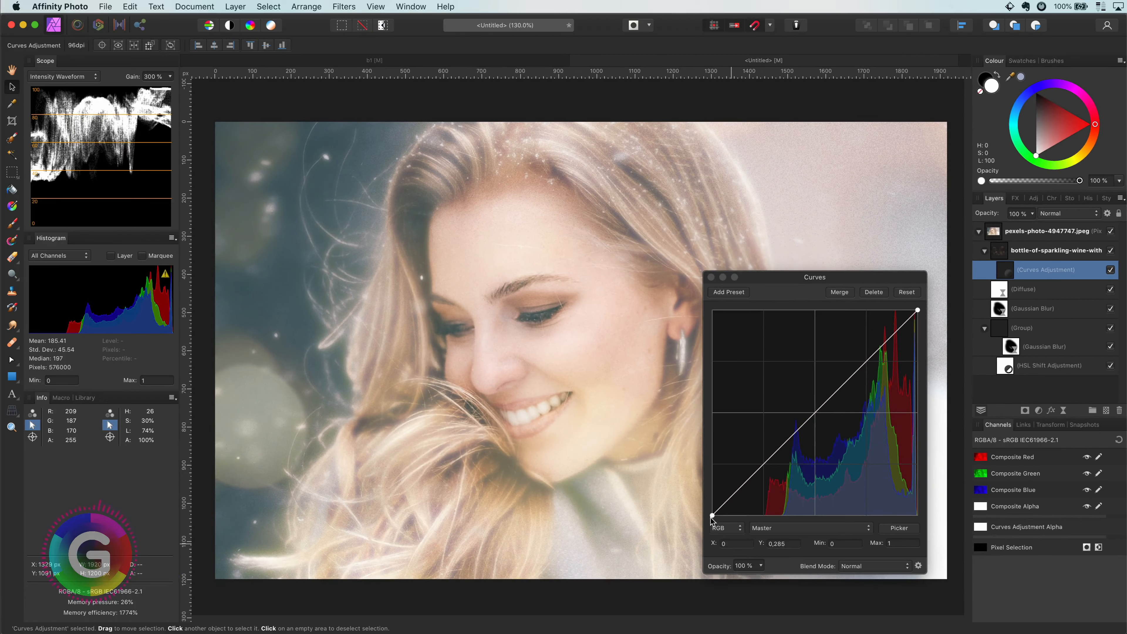
# Shift the nested Curves adjustment's master black point inward to X 0.323 with Y at 0.
pyautogui.click(712, 517)
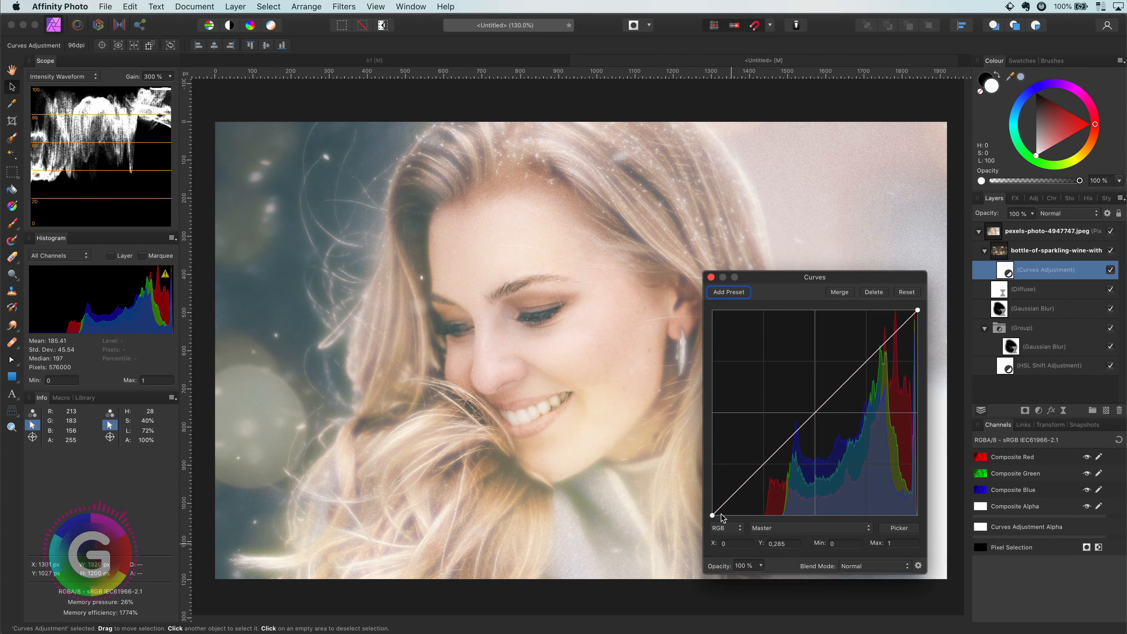
pyautogui.moveTo(713, 516); pyautogui.dragTo(780, 523)
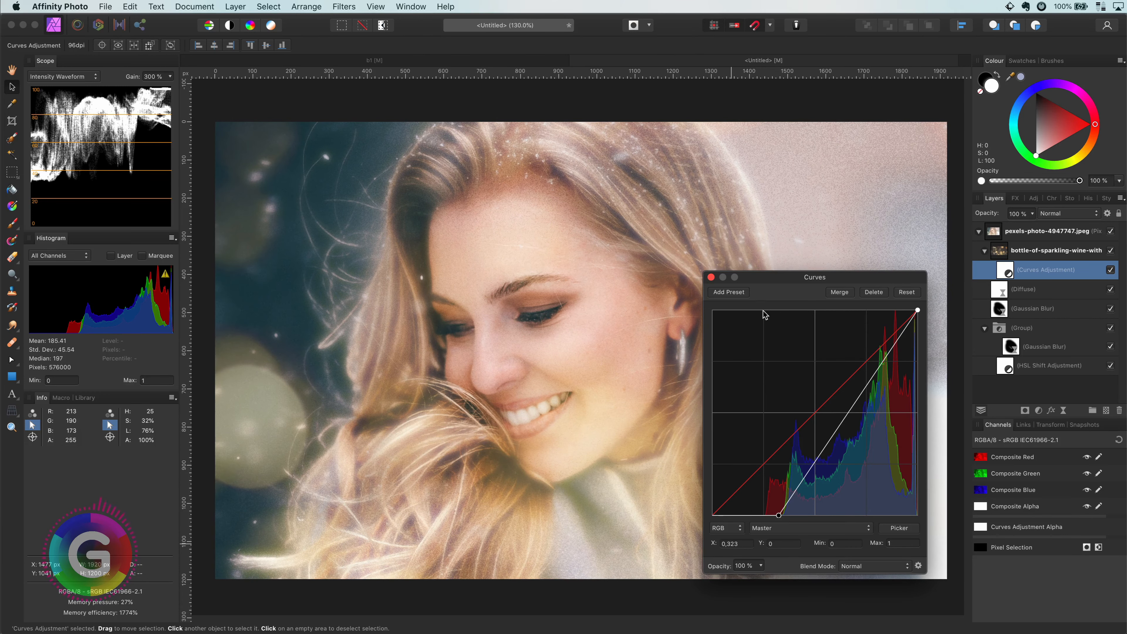
pyautogui.click(711, 277)
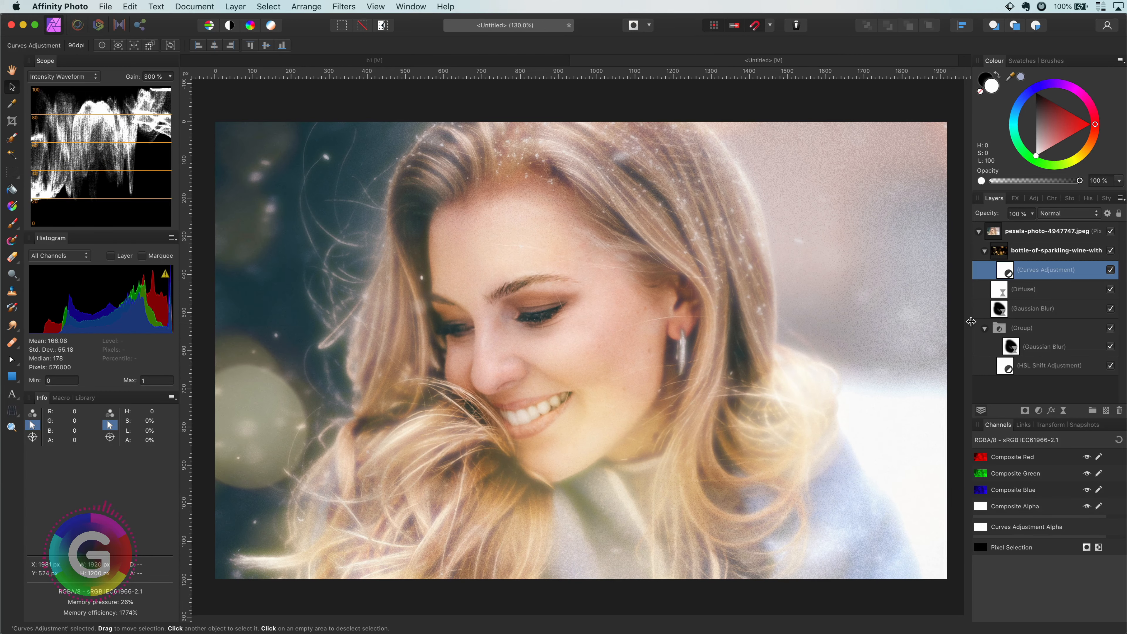
# Place the abstract-black-background bokeh image above the first bokeh layer, blend it with Screen, and toggle its visibility to compare.
pyautogui.click(999, 252)
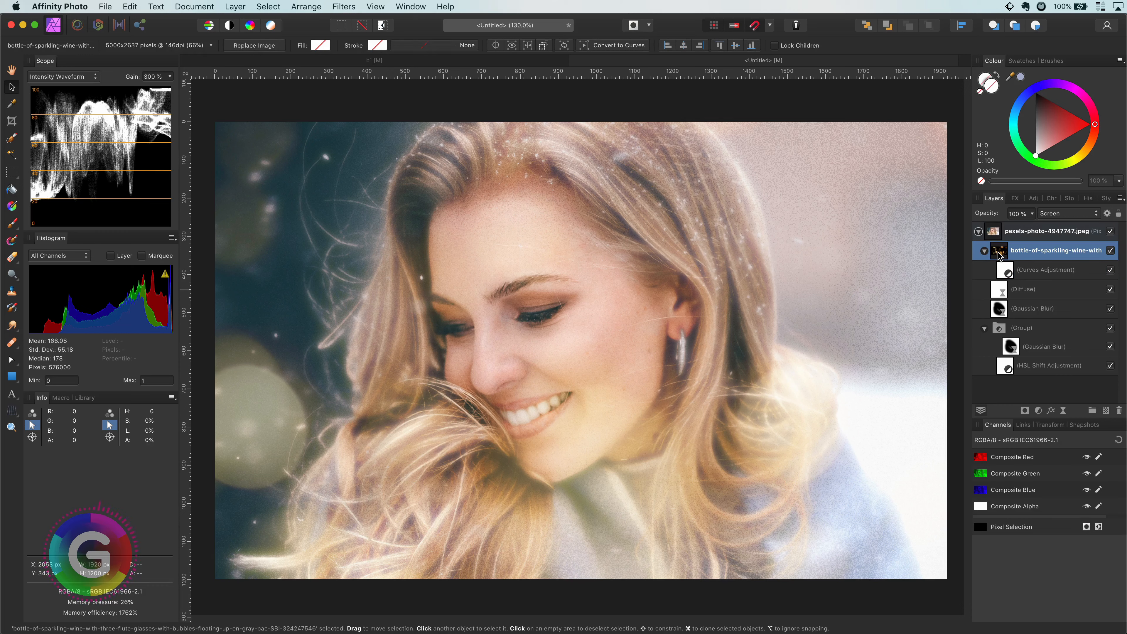
pyautogui.press('super+c')
pyautogui.press('super+v')
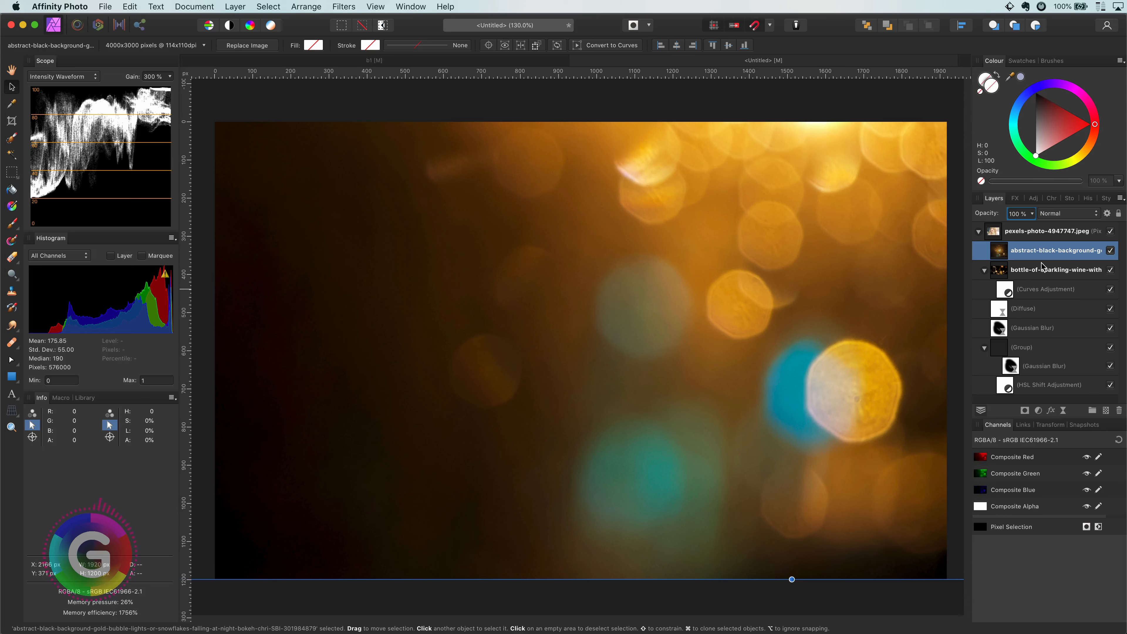
pyautogui.click(1059, 214)
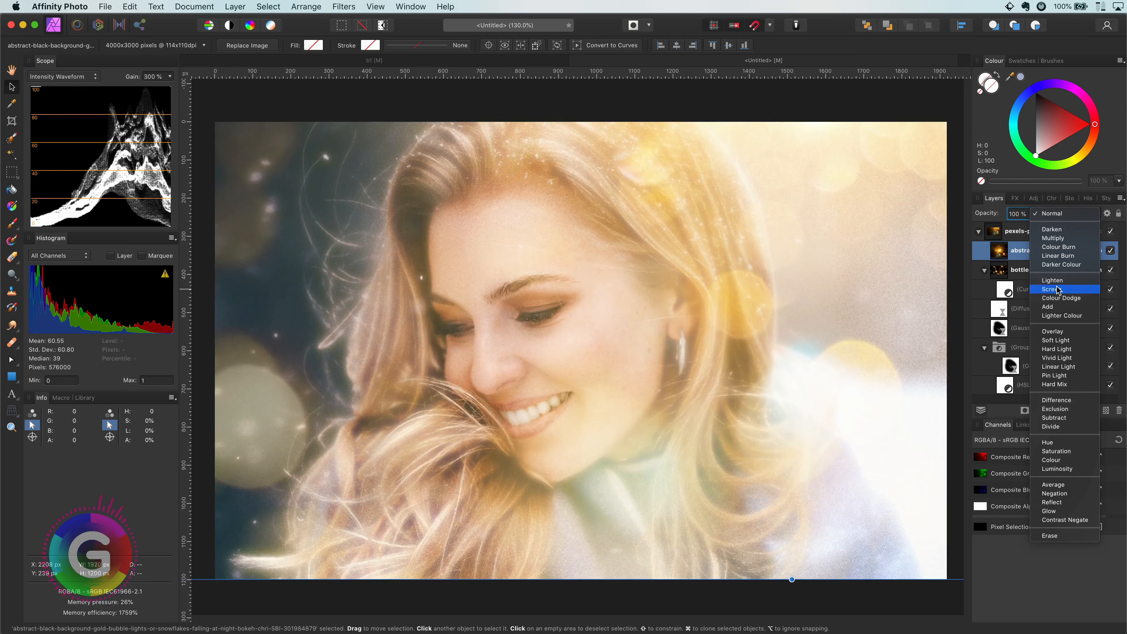
pyautogui.click(1059, 289)
pyautogui.click(1111, 251)
pyautogui.click(1111, 251)
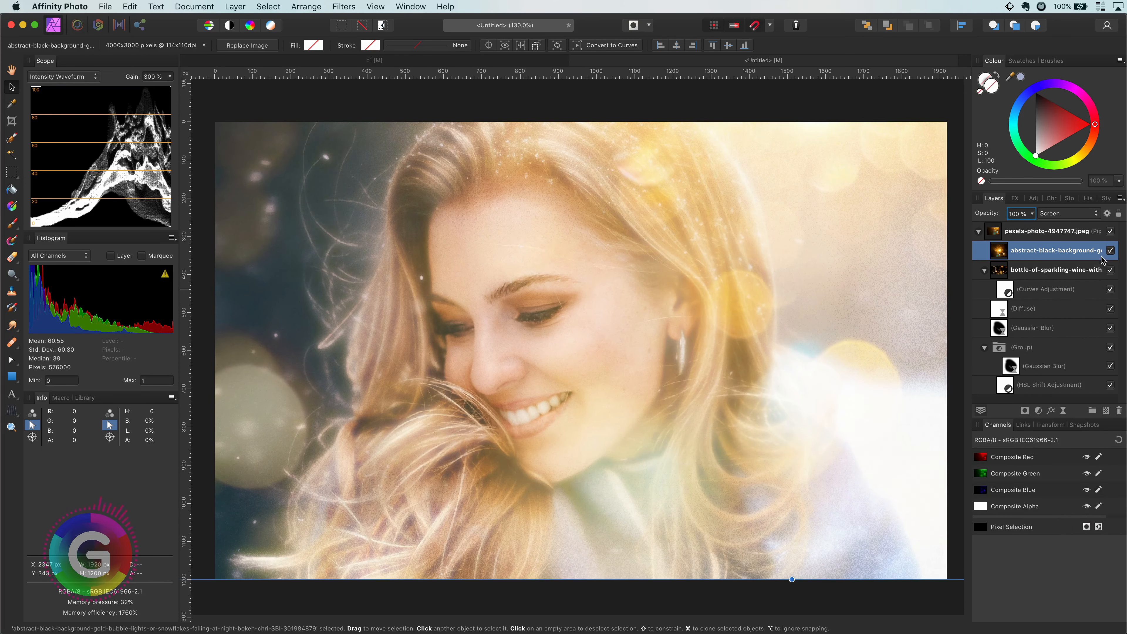
# Add a Curves adjustment above the abstract bokeh layer and shift its master black point inward to X 0.278.
pyautogui.click(1039, 411)
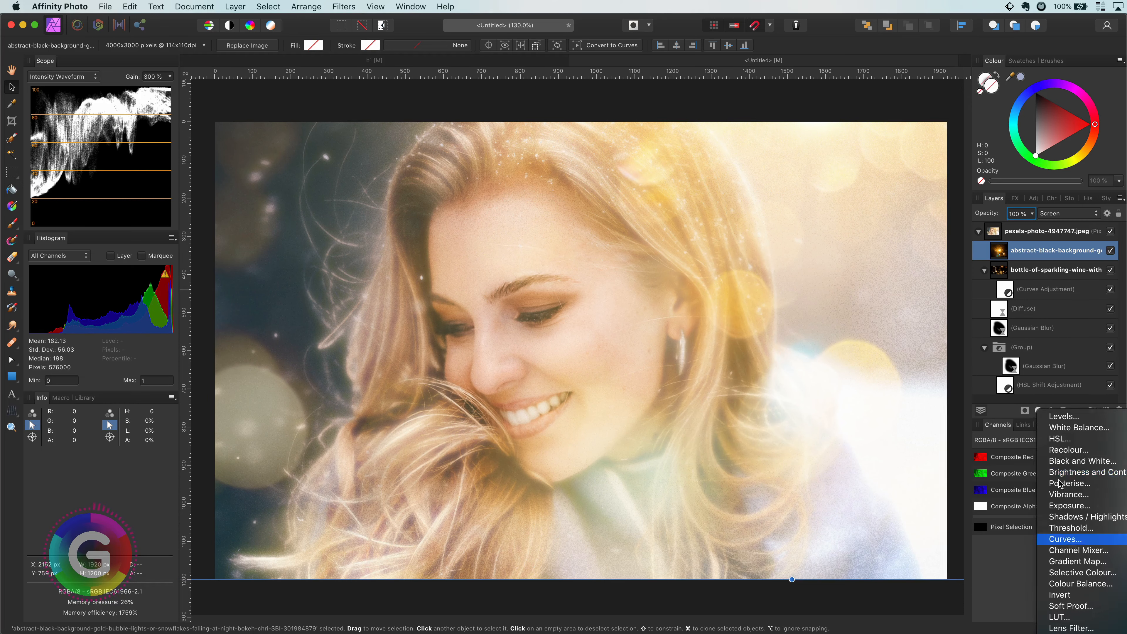
pyautogui.click(1072, 535)
pyautogui.moveTo(712, 515); pyautogui.dragTo(770, 517)
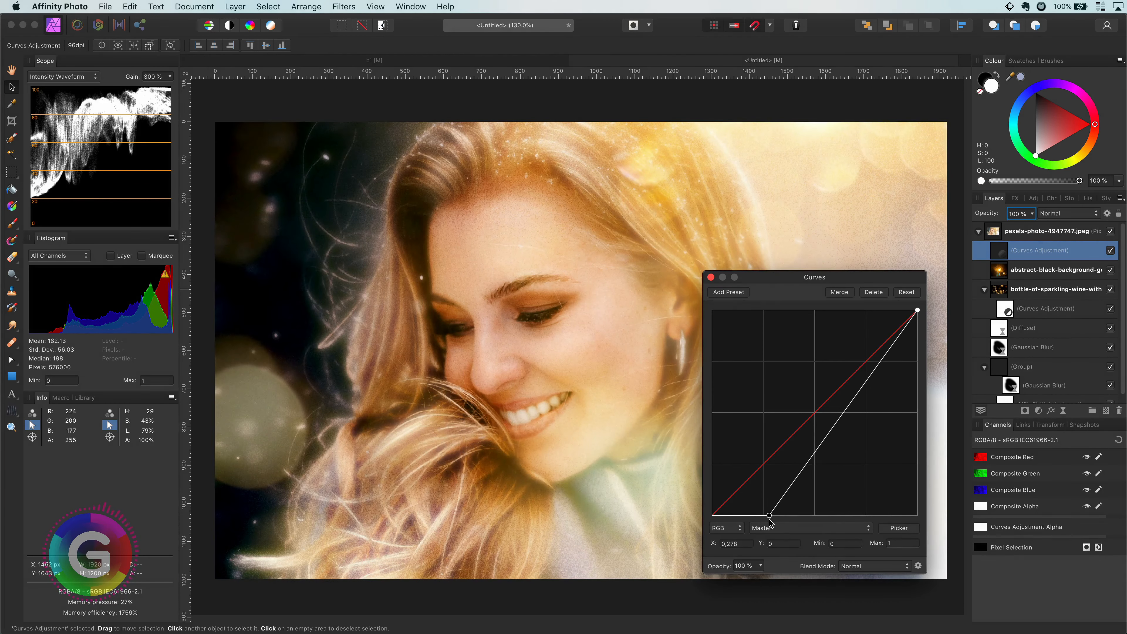
# Raise the black point of the Curves adjustment's Red channel to Y 0.295.
pyautogui.click(791, 534)
pyautogui.click(774, 537)
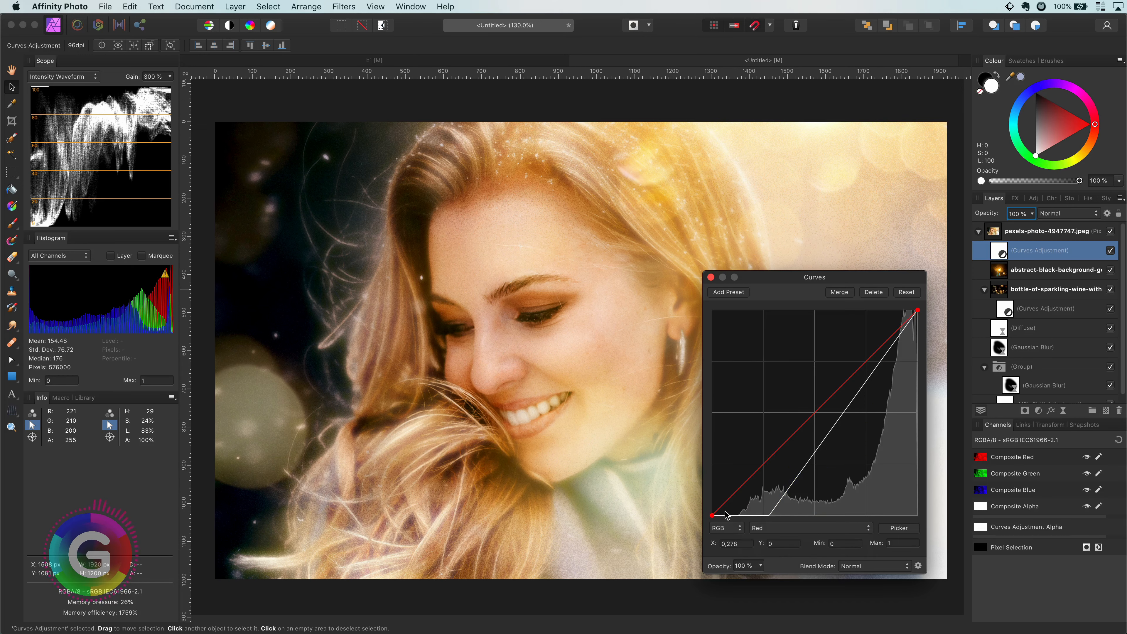
pyautogui.click(713, 516)
pyautogui.moveTo(714, 473)
pyautogui.mouseDown()
pyautogui.moveTo(713, 450)
pyautogui.moveTo(719, 459)
pyautogui.mouseUp()
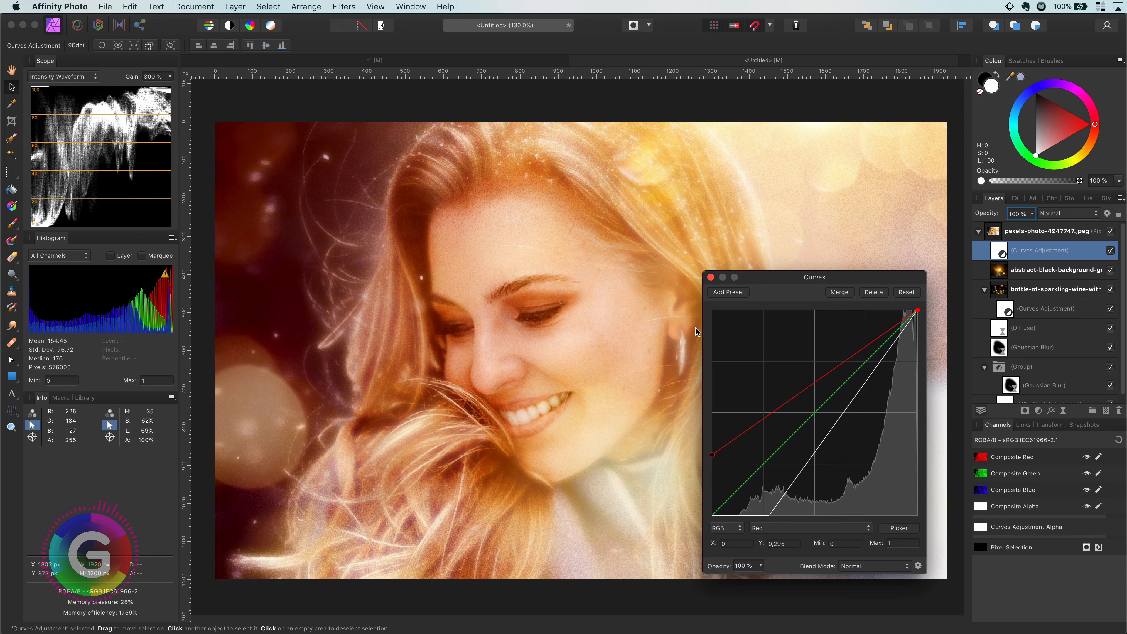
pyautogui.click(710, 277)
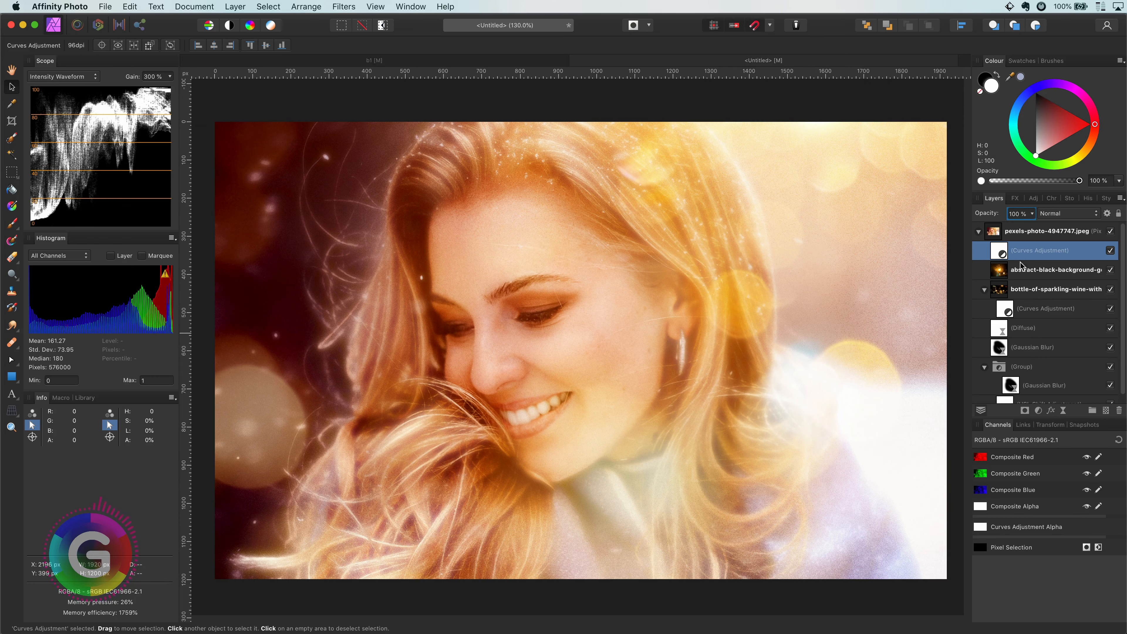
# Nest the new Curves adjustment inside the abstract bokeh layer and reduce that bokeh layer's opacity to 64%.
pyautogui.click(297, 7)
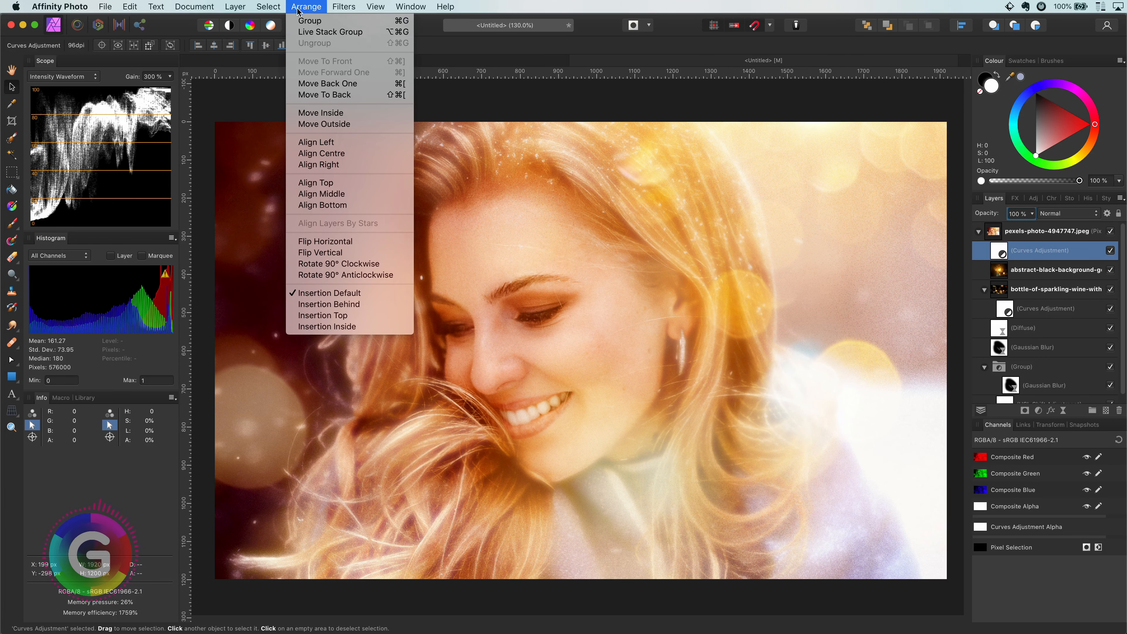
pyautogui.click(322, 111)
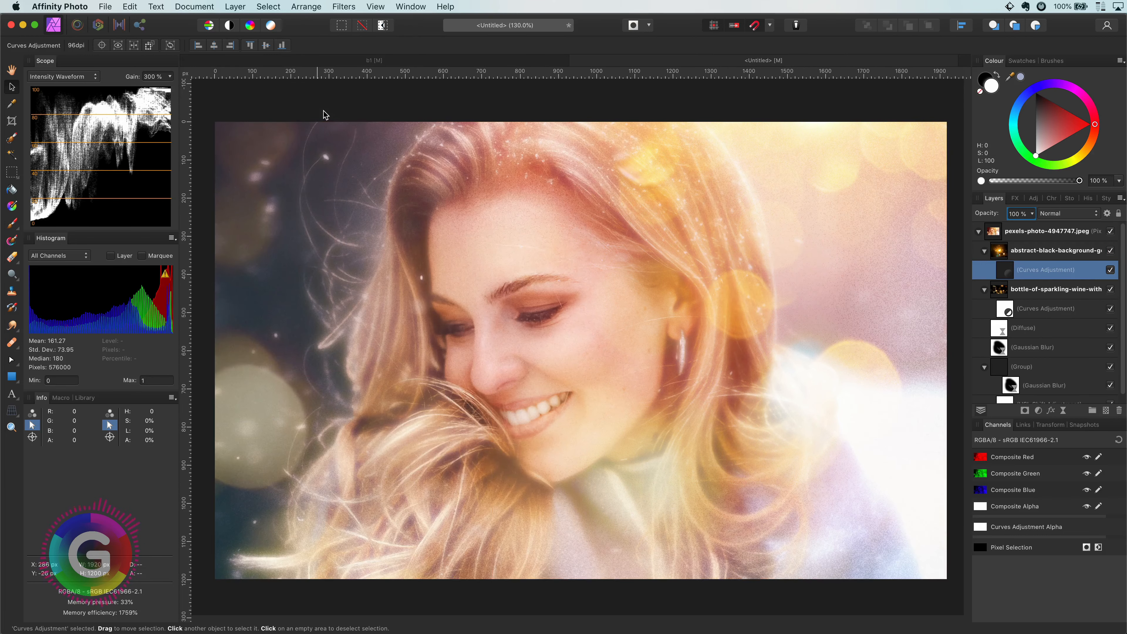
pyautogui.click(998, 252)
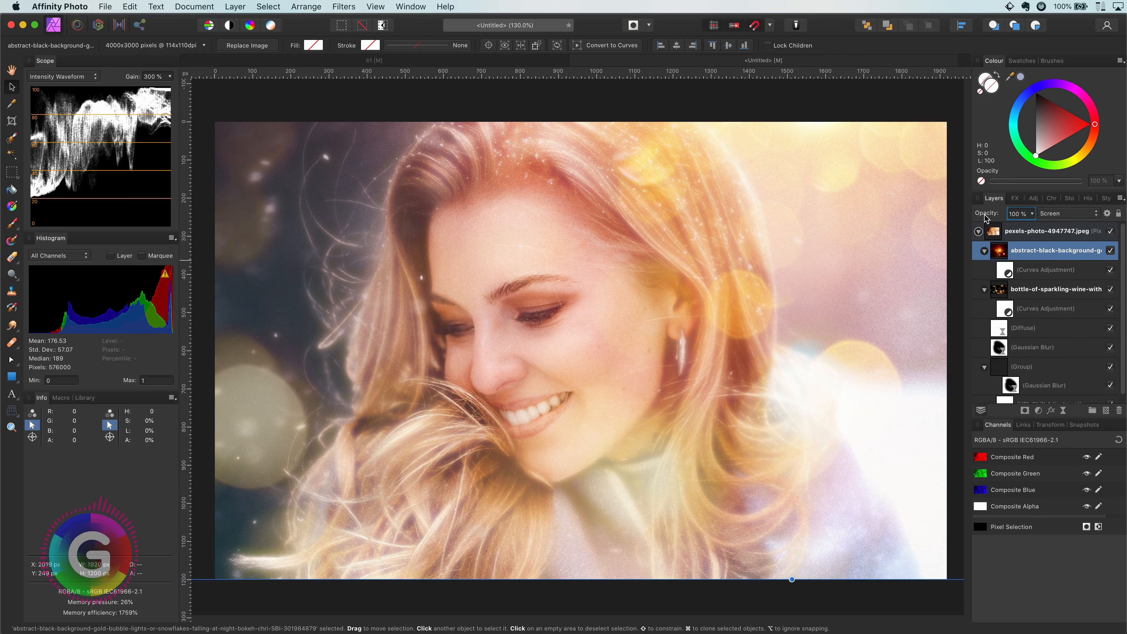
pyautogui.moveTo(983, 217); pyautogui.dragTo(969, 219)
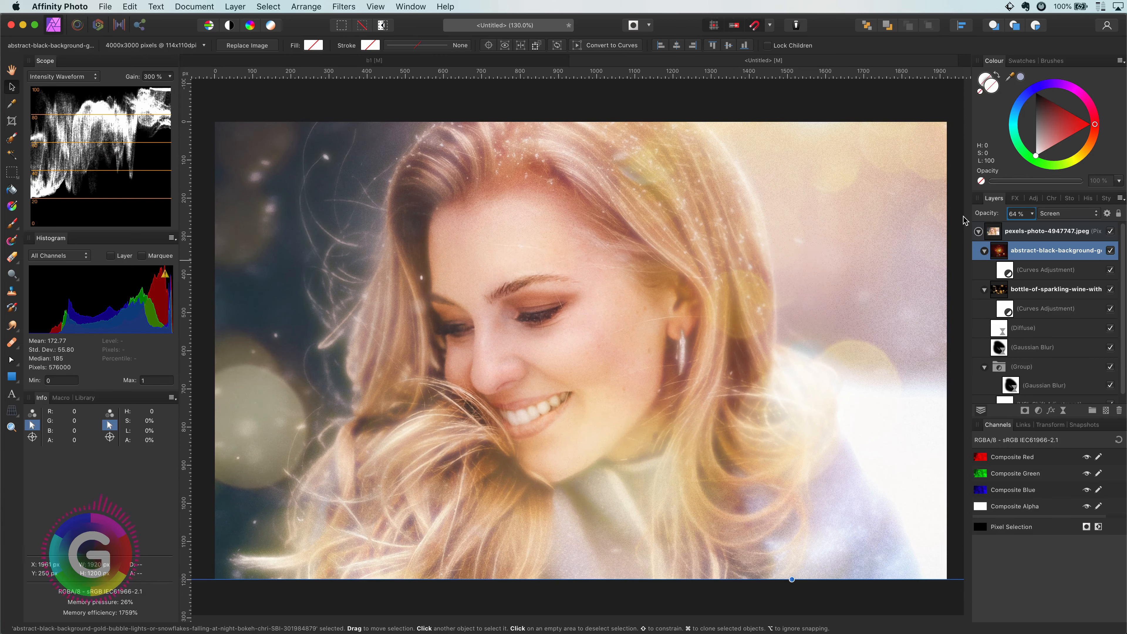
# Place the photo pexels-photo-293029.jpeg above the finished portrait layer and hide the finished portrait.
pyautogui.click(996, 232)
pyautogui.press('super+v')
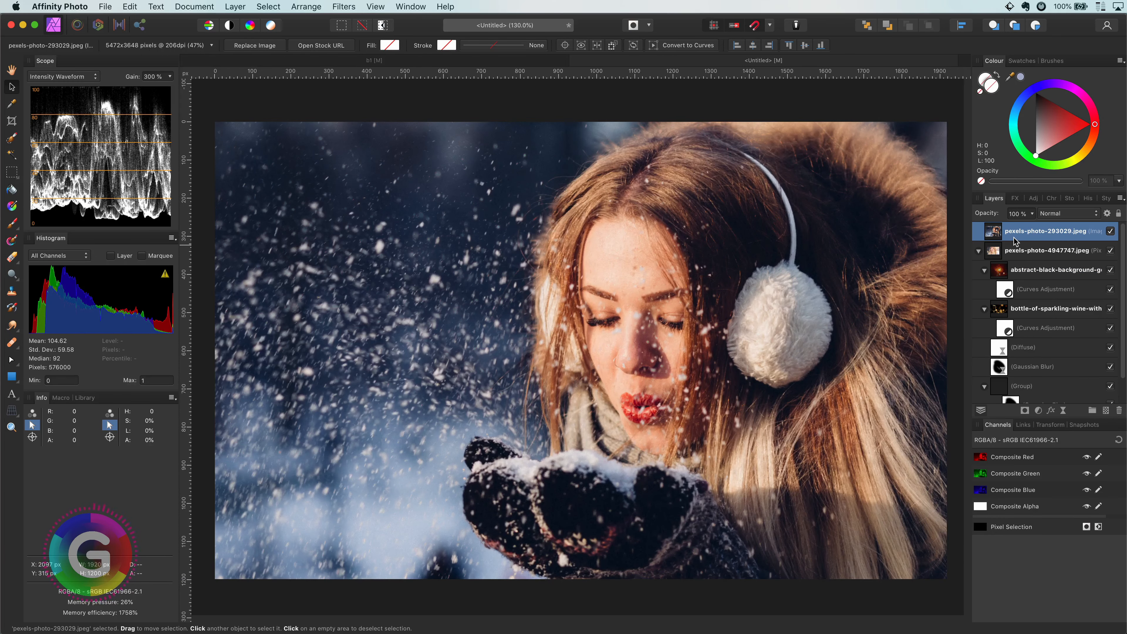
pyautogui.click(1111, 252)
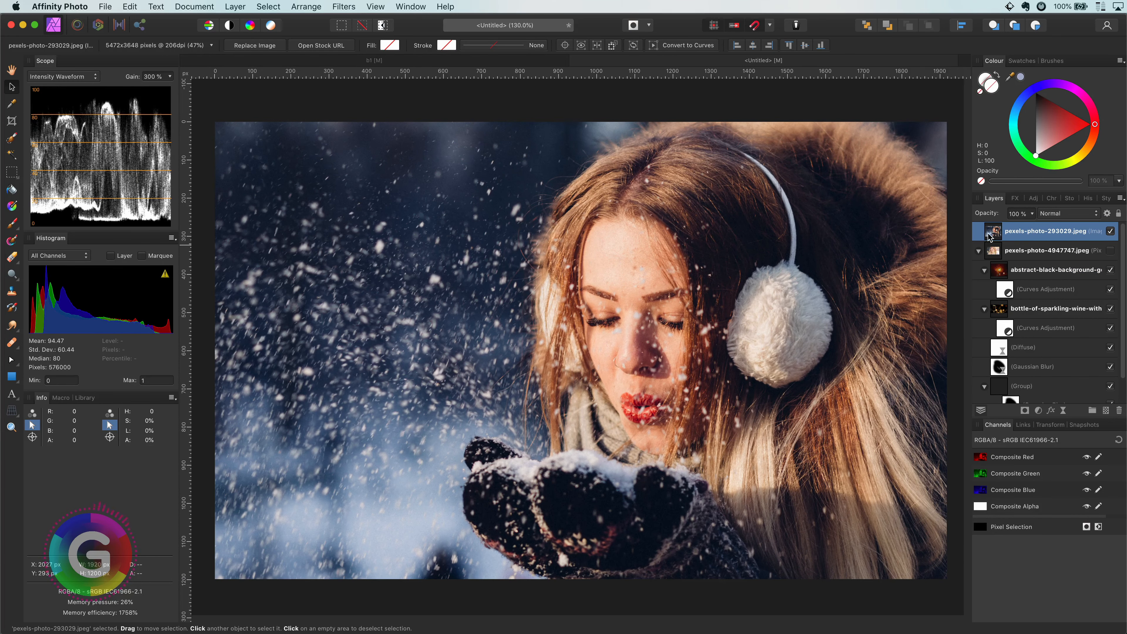
# Add an HSL adjustment nested inside the pexels-photo-293029.jpeg layer and set its blend mode to Darken.
pyautogui.click(1039, 412)
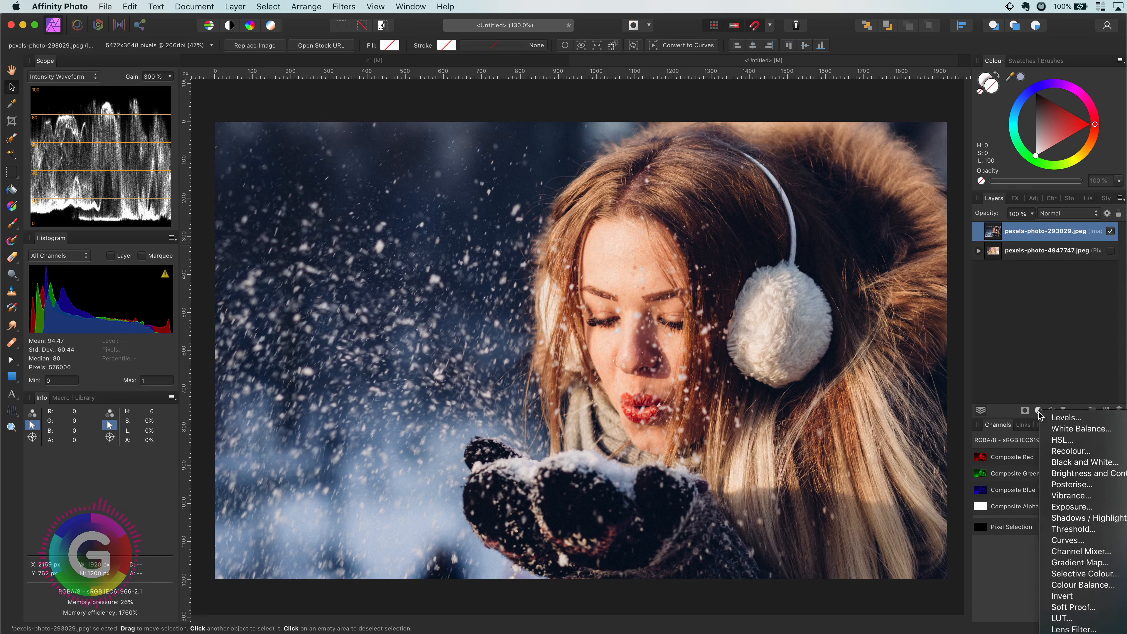
pyautogui.click(1061, 443)
pyautogui.moveTo(993, 231); pyautogui.dragTo(994, 251)
pyautogui.click(1068, 213)
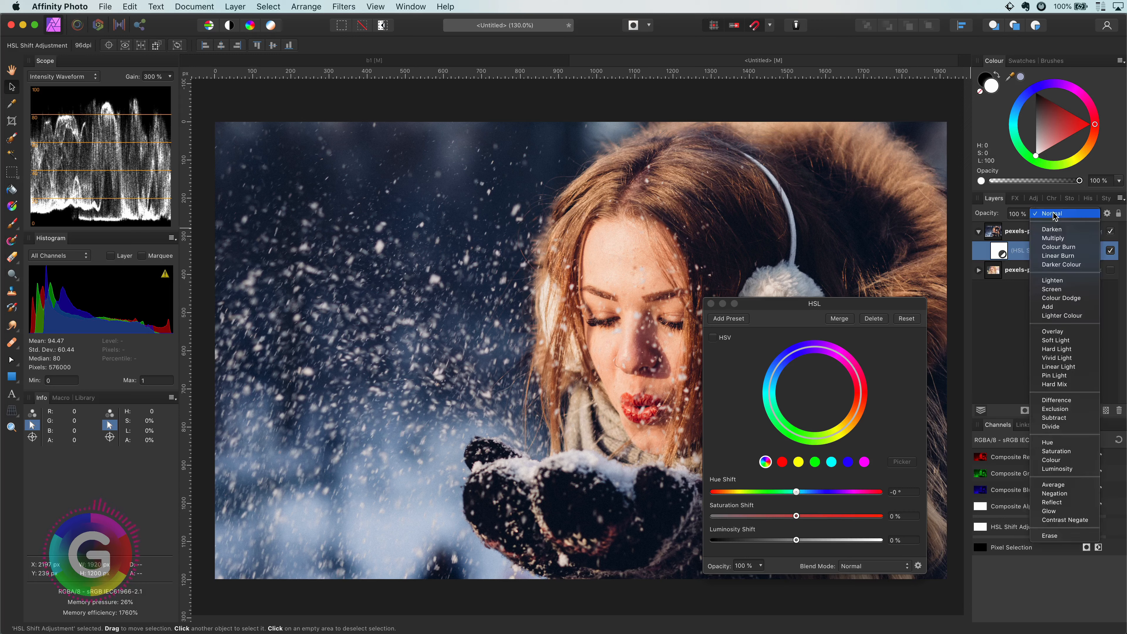
pyautogui.click(1065, 228)
pyautogui.click(711, 303)
# Group the nested HSL adjustment and change the group's blend mode from Passthrough to Lighten.
pyautogui.rightClick(1002, 254)
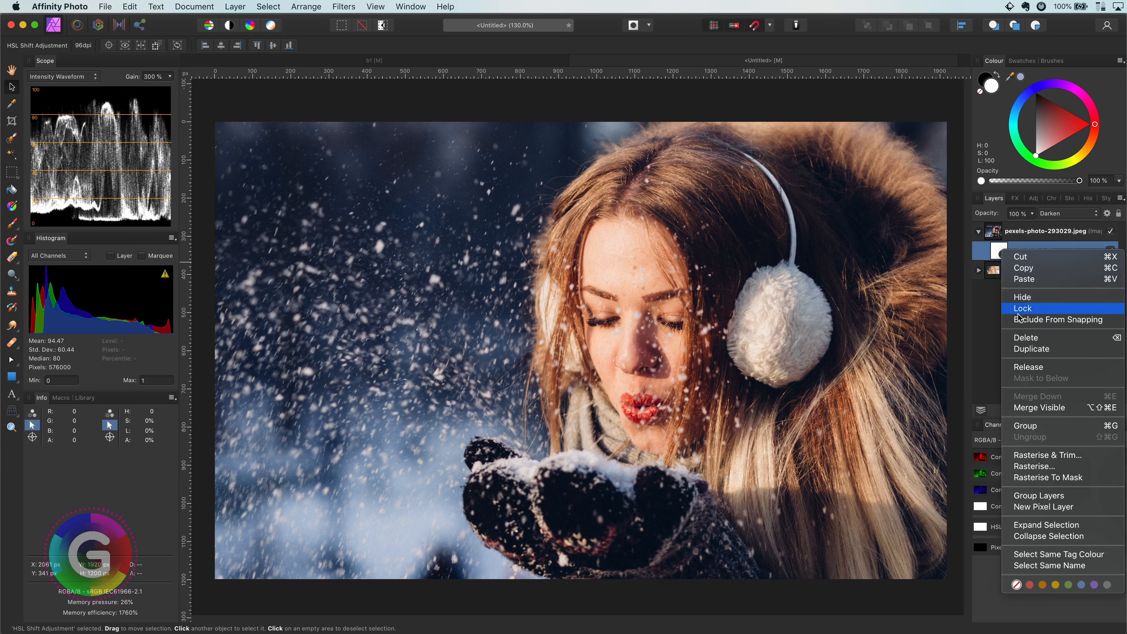
pyautogui.click(1026, 415)
pyautogui.click(985, 251)
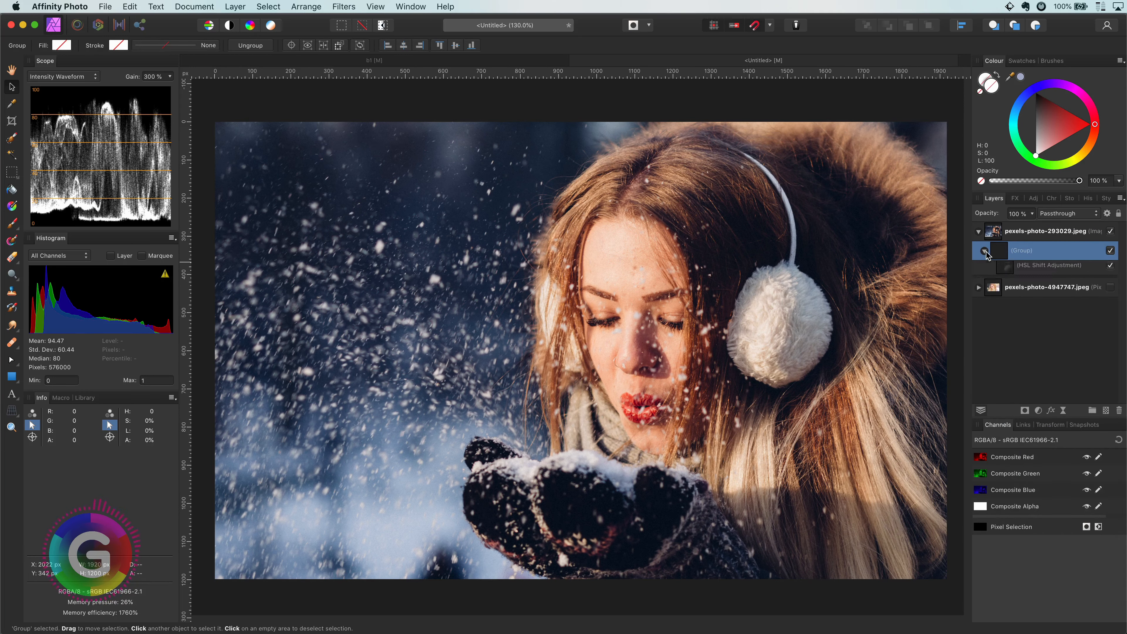
pyautogui.click(1052, 216)
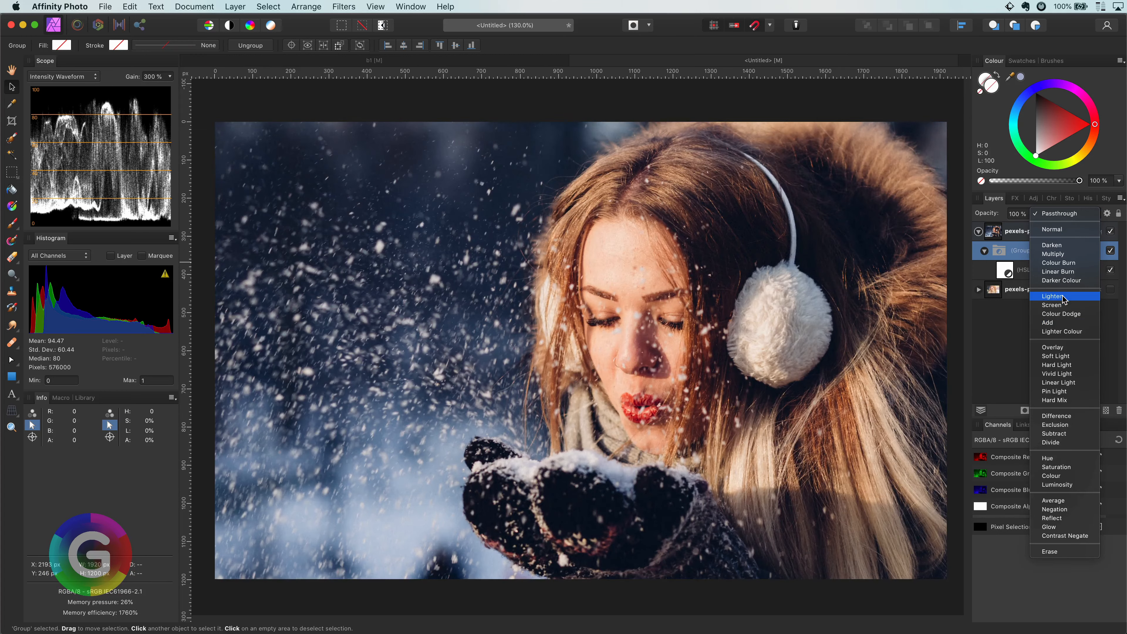
pyautogui.click(1064, 298)
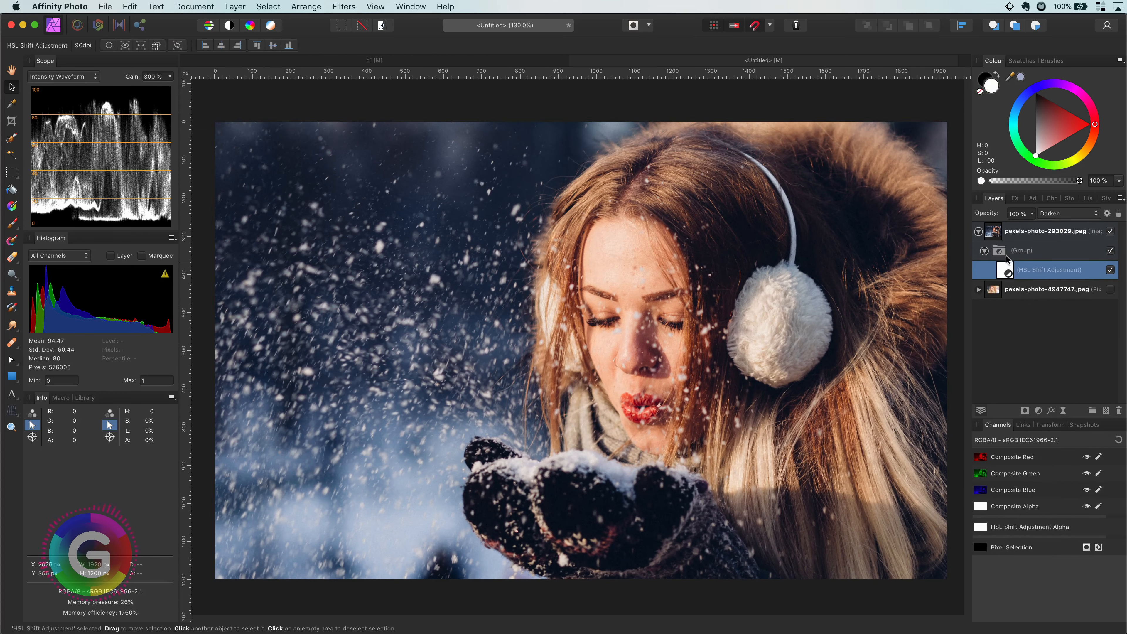
# Add a live Gaussian Blur filter inside the group, above the HSL adjustment, with a radius of 16.2 px.
pyautogui.click(1062, 413)
pyautogui.click(1065, 417)
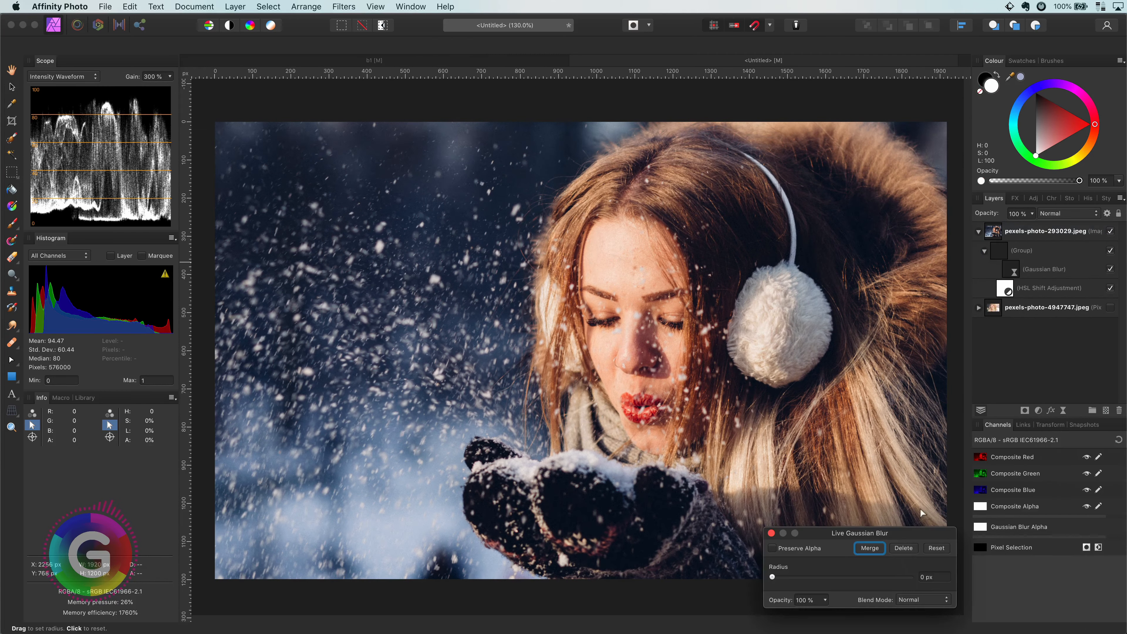
pyautogui.moveTo(773, 579); pyautogui.dragTo(839, 583)
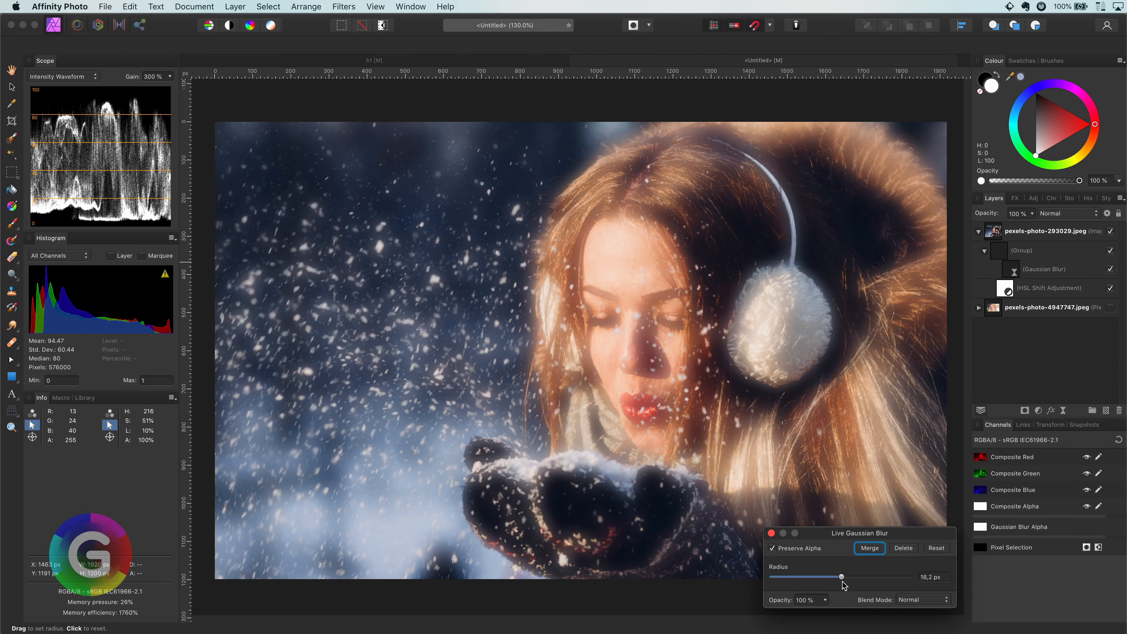
pyautogui.click(771, 534)
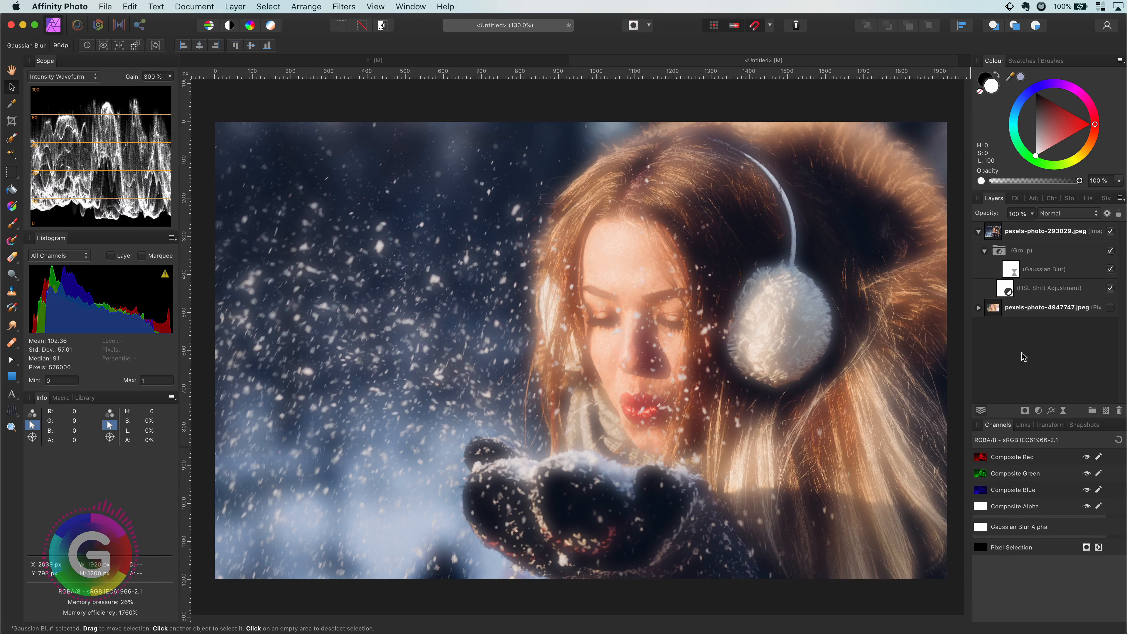
# Set the group's HSL adjustment to a hue shift of 81.4°, saturation shift of 41% and luminosity shift of -28%.
pyautogui.doubleClick(1008, 289)
pyautogui.moveTo(794, 492); pyautogui.dragTo(814, 492)
pyautogui.moveTo(829, 304); pyautogui.dragTo(602, 300)
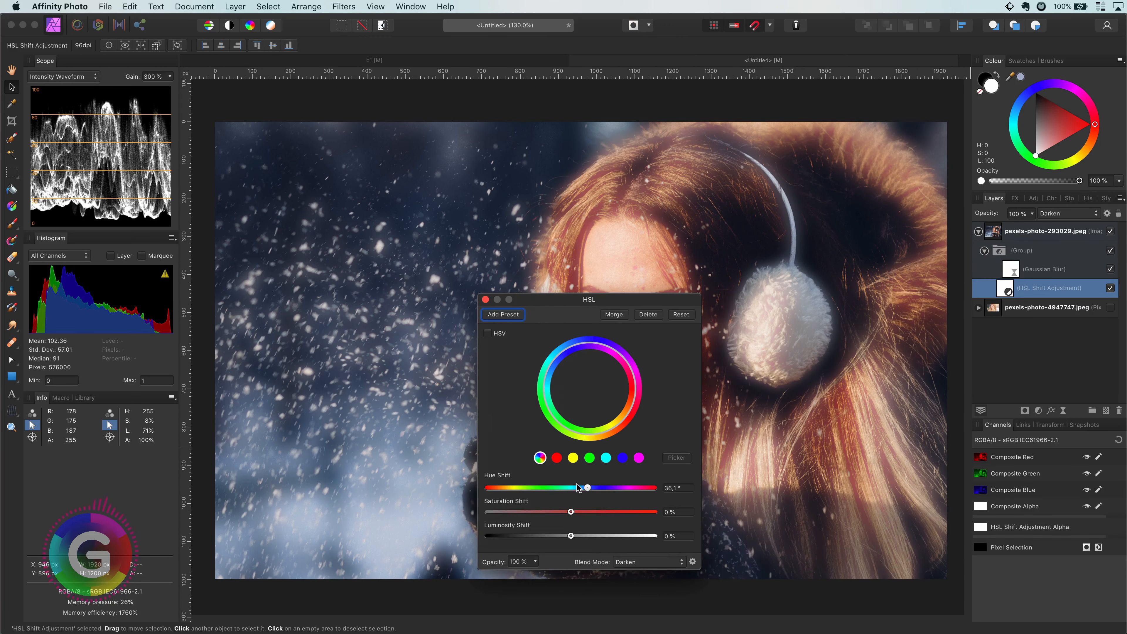
pyautogui.moveTo(589, 488); pyautogui.dragTo(548, 536)
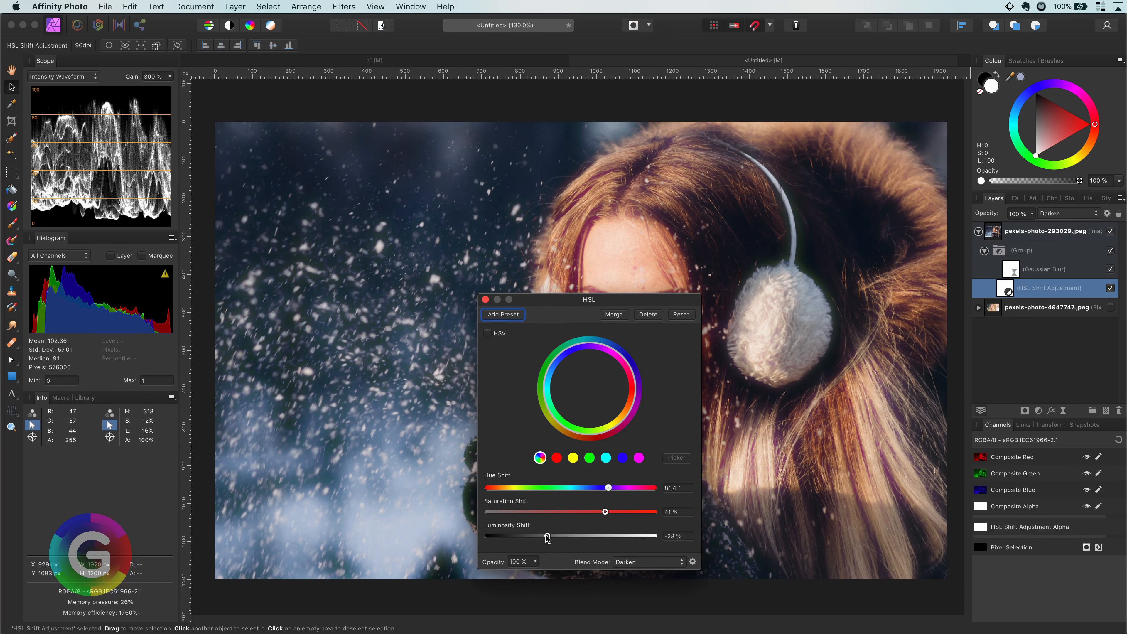
pyautogui.click(486, 299)
# Increase the group's Gaussian Blur radius to 32.1 px and brush the woman's face out of the blur in black.
pyautogui.doubleClick(1015, 272)
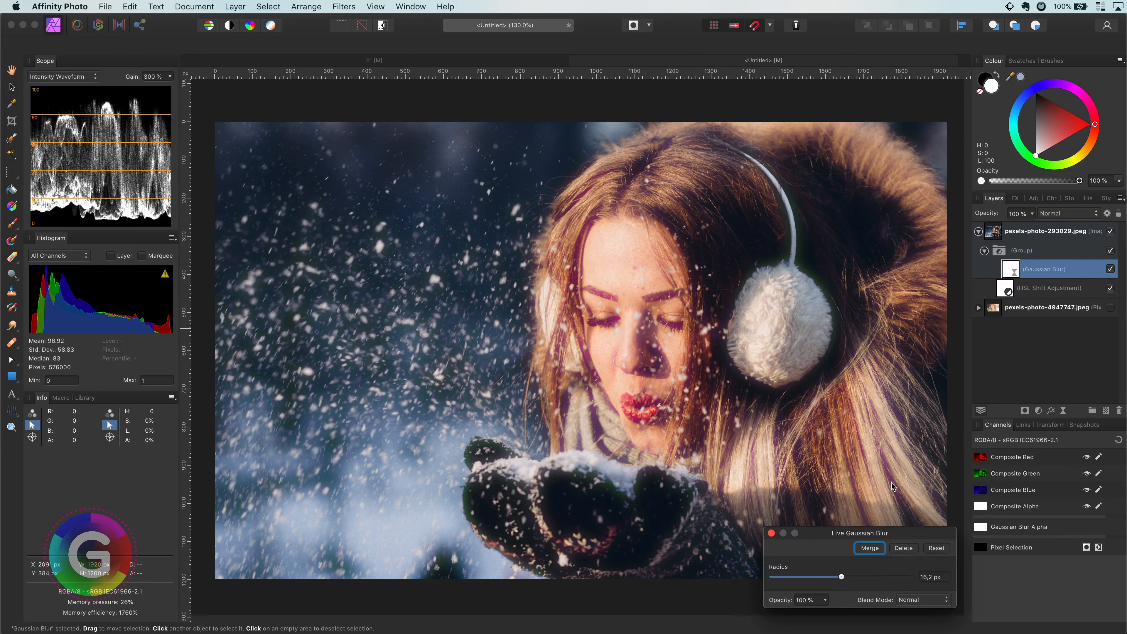
pyautogui.moveTo(842, 578); pyautogui.dragTo(867, 578)
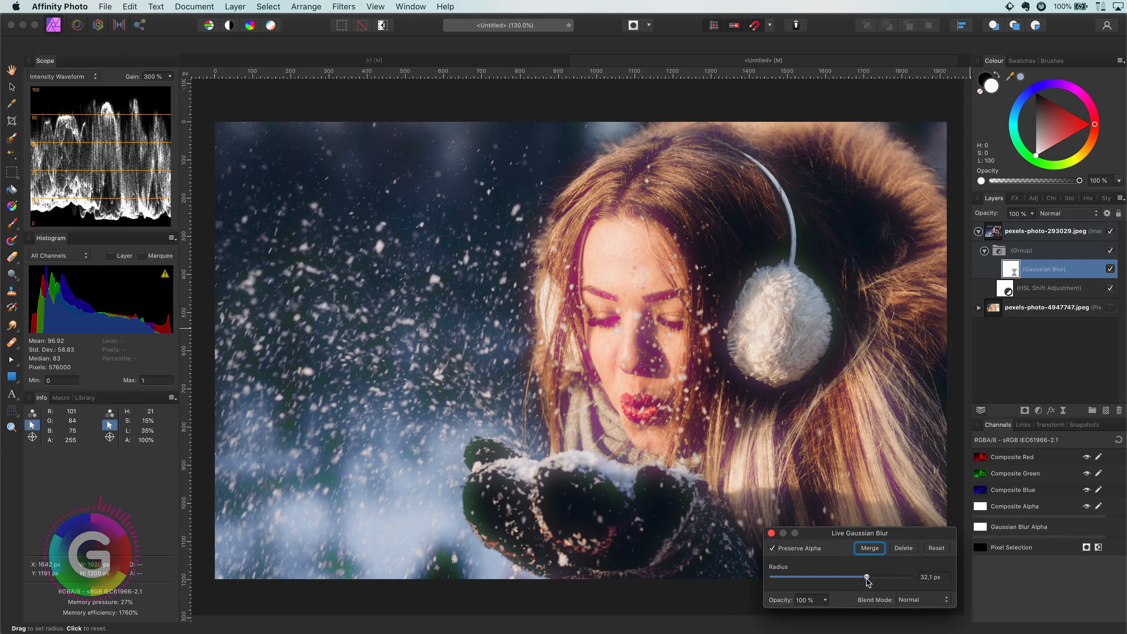
pyautogui.click(772, 533)
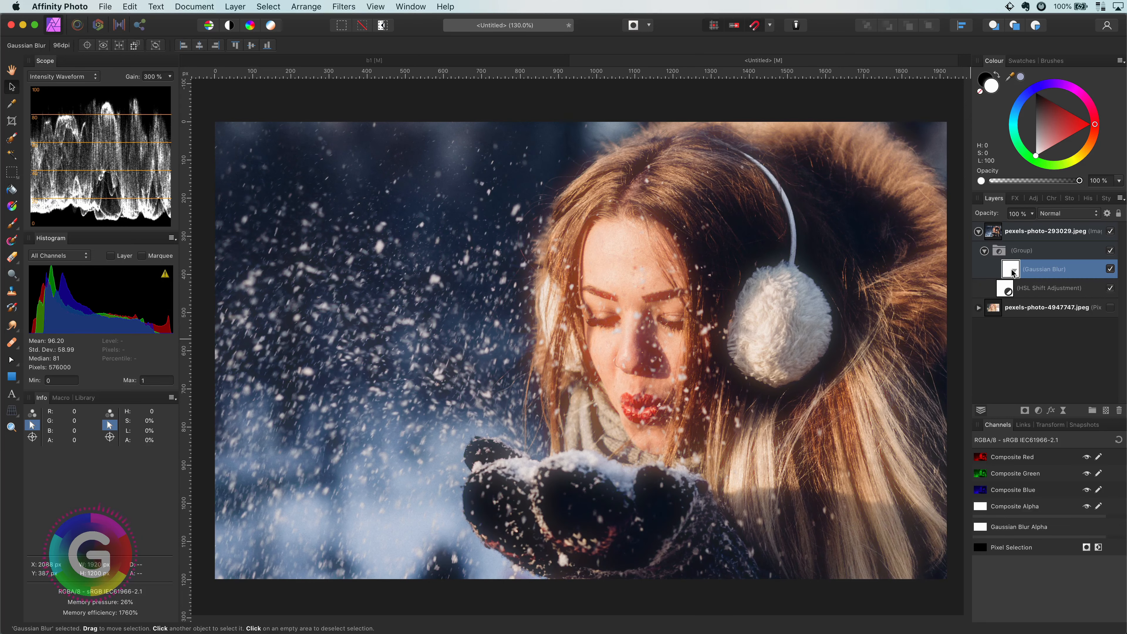
pyautogui.press('b')
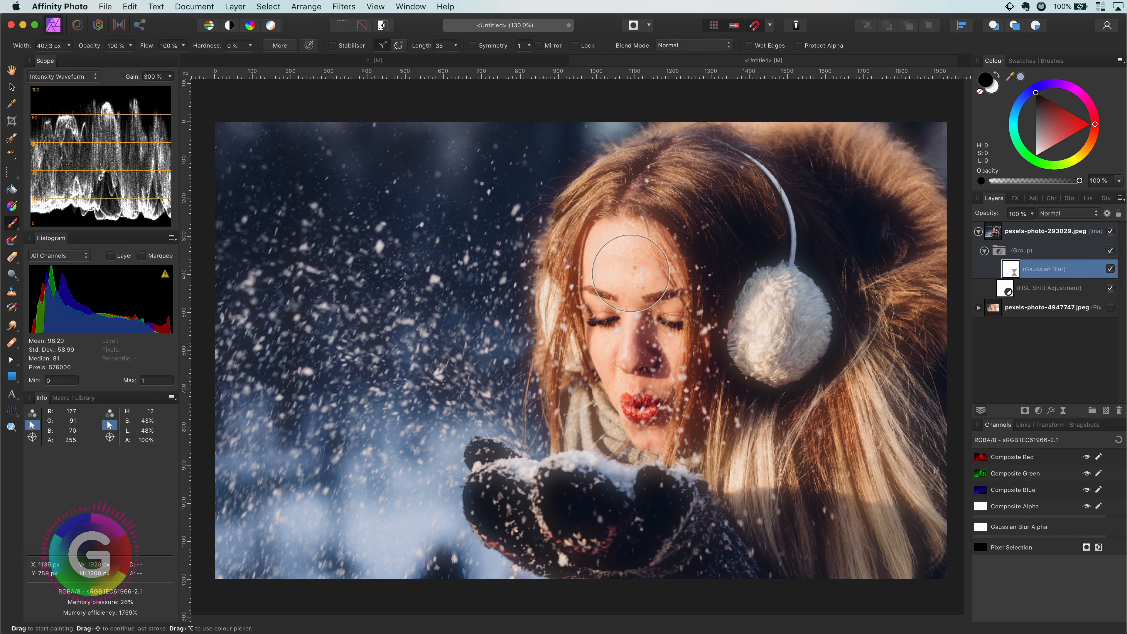
# Duplicate the face-masked Gaussian Blur layer and place the copy above the group, directly inside the photo layer.
pyautogui.rightClick(1016, 272)
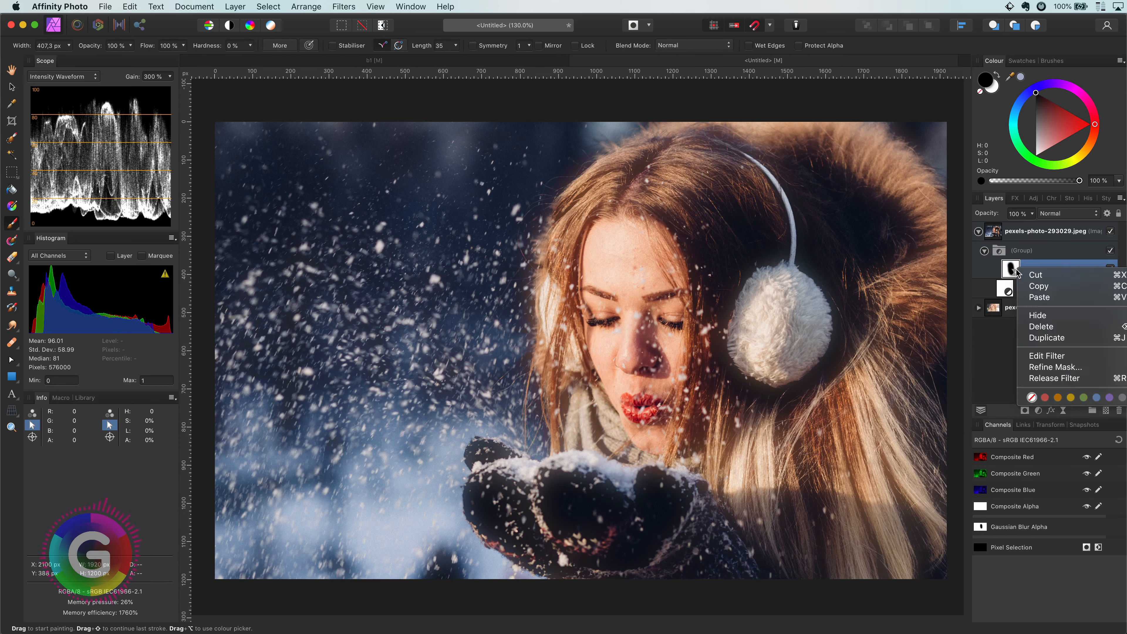
pyautogui.click(1047, 338)
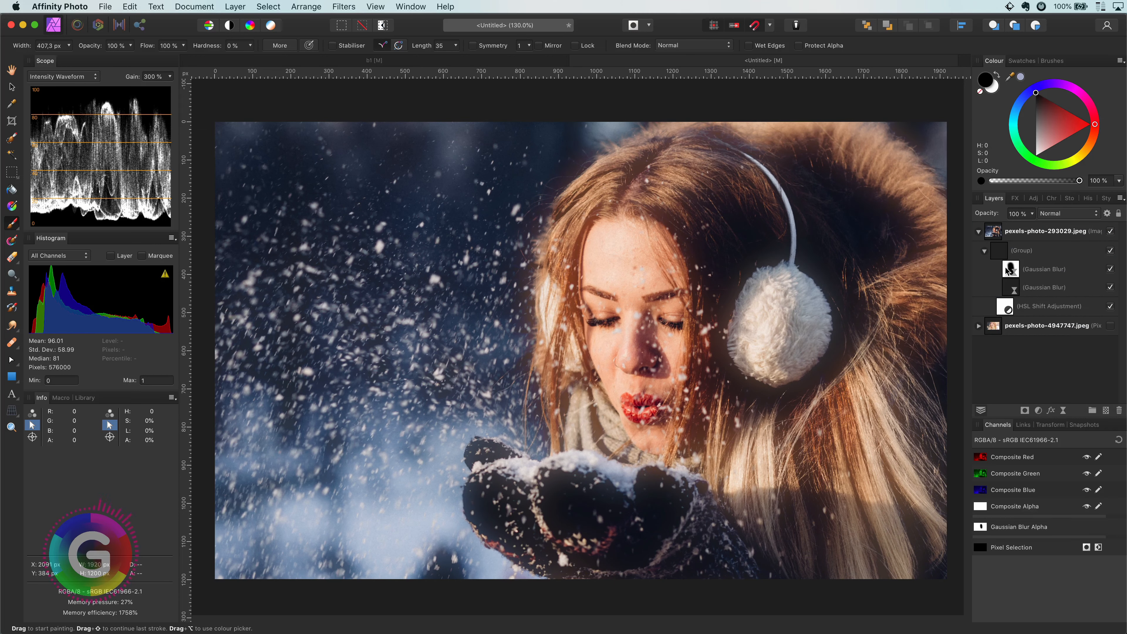
pyautogui.moveTo(1007, 266); pyautogui.dragTo(1029, 245)
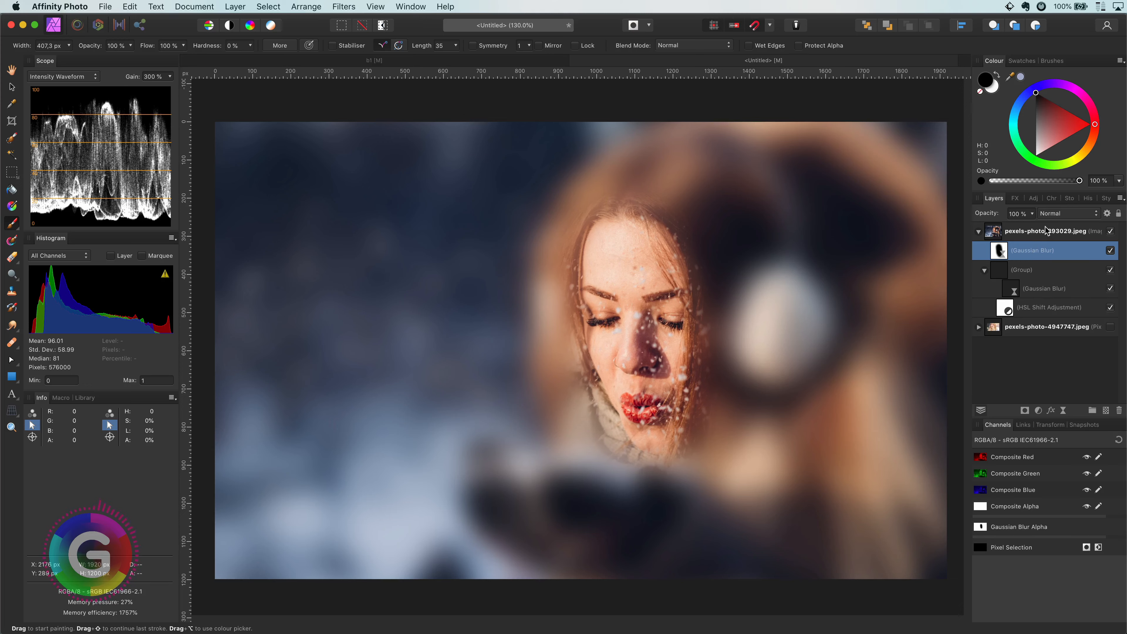
# Set the copied Gaussian Blur's blend mode to Lighten and reduce its blur radius.
pyautogui.click(1050, 216)
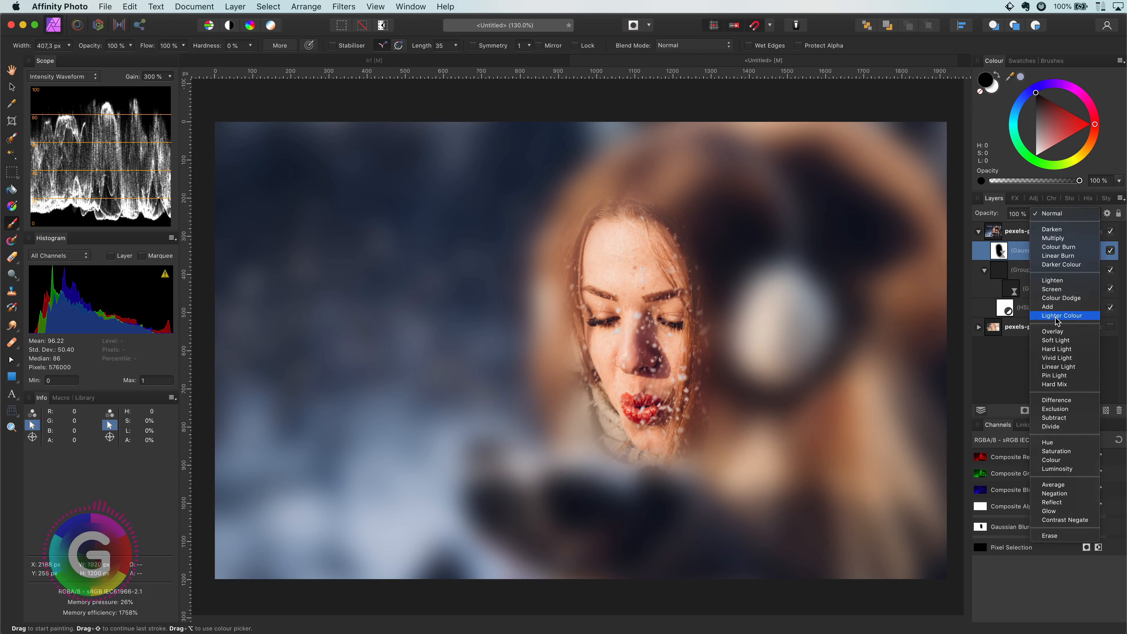
pyautogui.click(1061, 282)
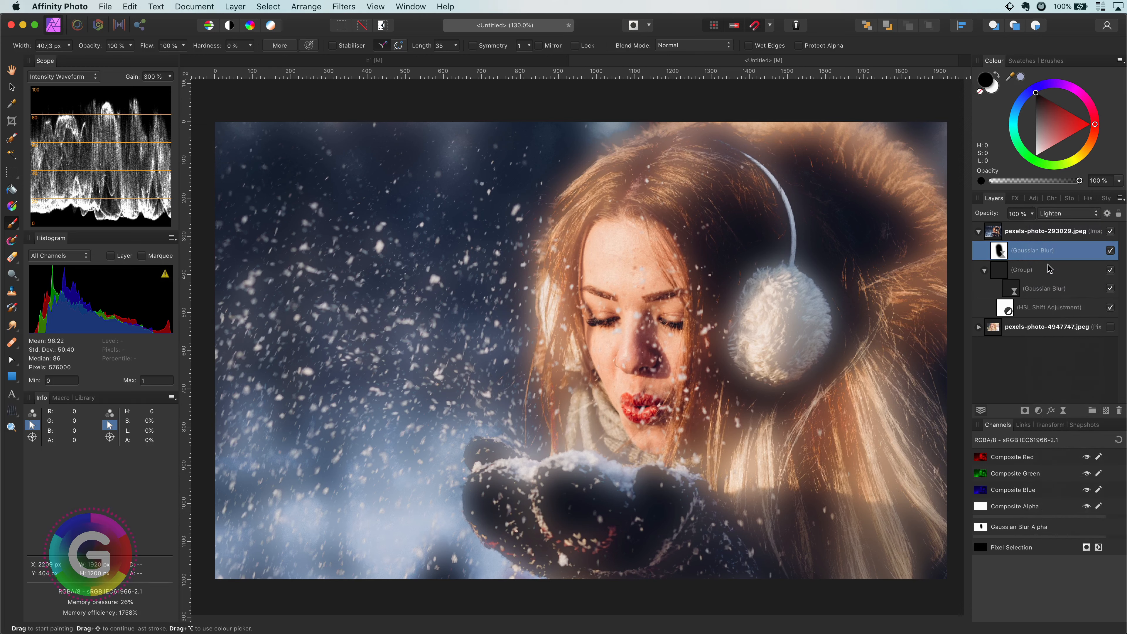
pyautogui.doubleClick(999, 251)
pyautogui.moveTo(860, 577); pyautogui.dragTo(826, 579)
pyautogui.click(772, 534)
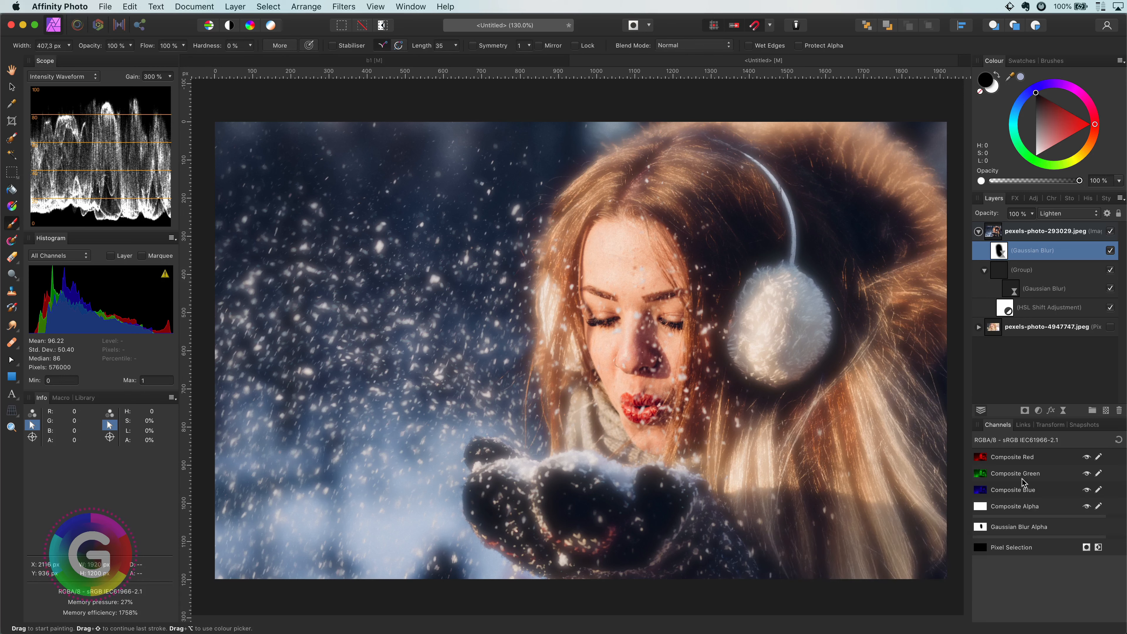
# Duplicate the abstract bokeh layer from the hidden portrait and nest the copy inside pexels-photo-293029.jpeg, above the Gaussian Blur.
pyautogui.click(979, 328)
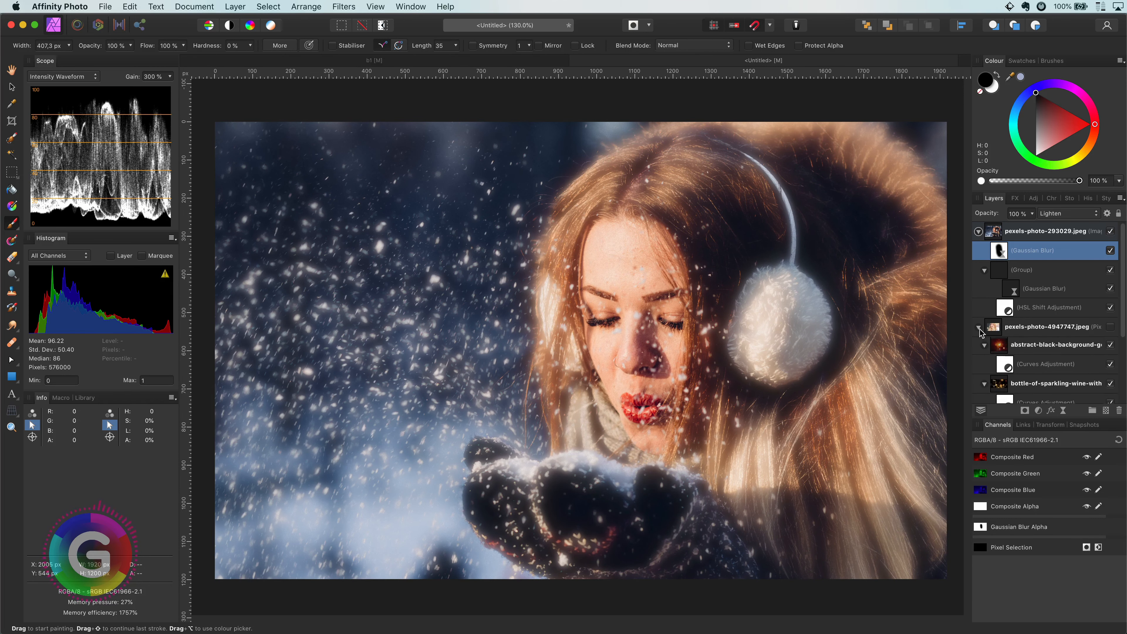
pyautogui.click(996, 350)
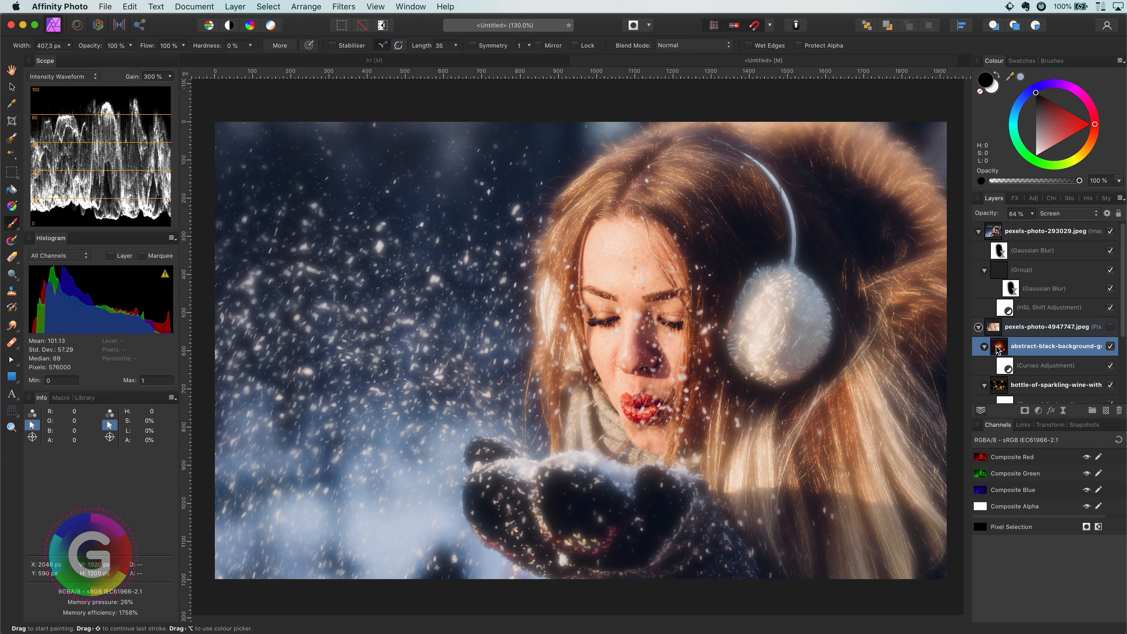
pyautogui.press('super+j')
pyautogui.moveTo(997, 347); pyautogui.dragTo(1028, 239)
# Move the copied bokeh image about 1021 px to the left so its light circles cover the snowy background.
pyautogui.press('v')
pyautogui.scroll(-3, 750, 423)
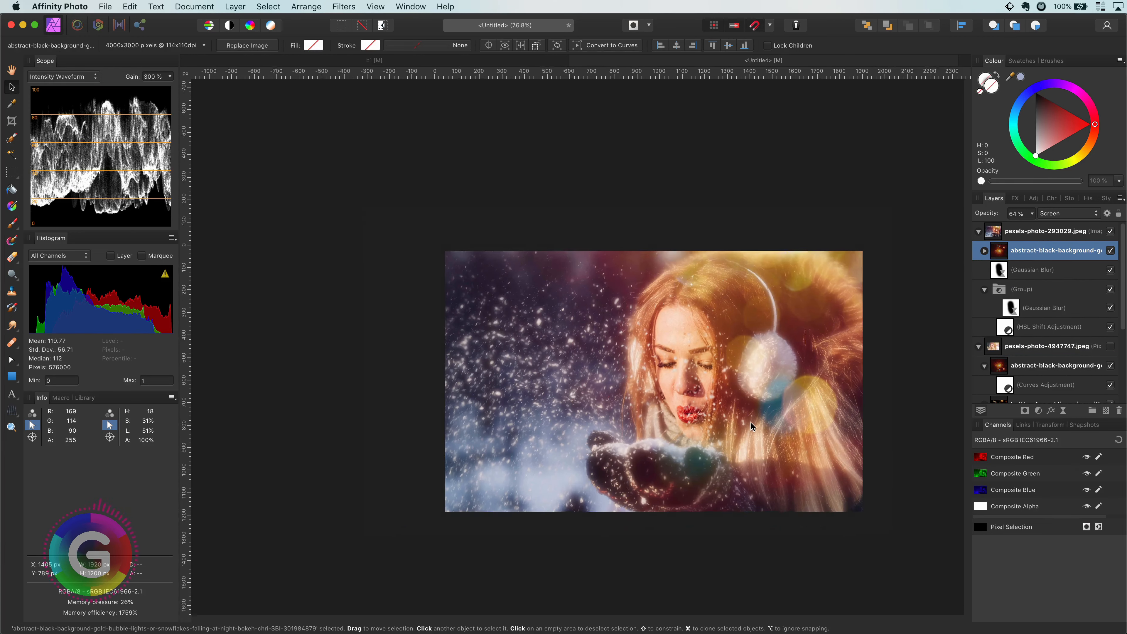
pyautogui.moveTo(887, 420); pyautogui.dragTo(675, 417)
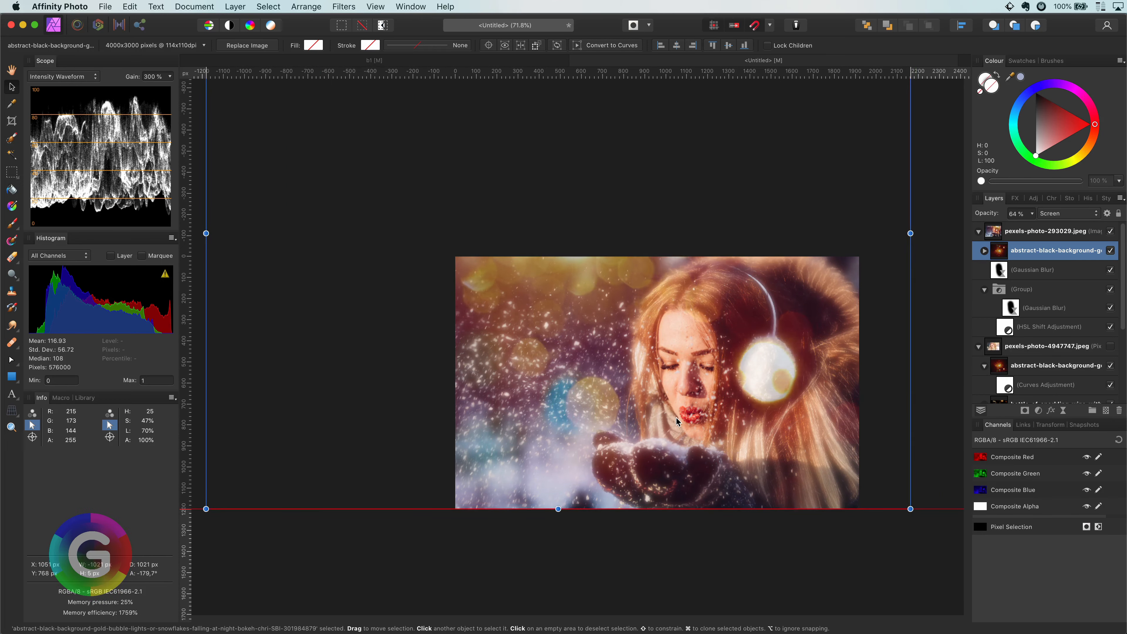
pyautogui.scroll(3, 728, 400)
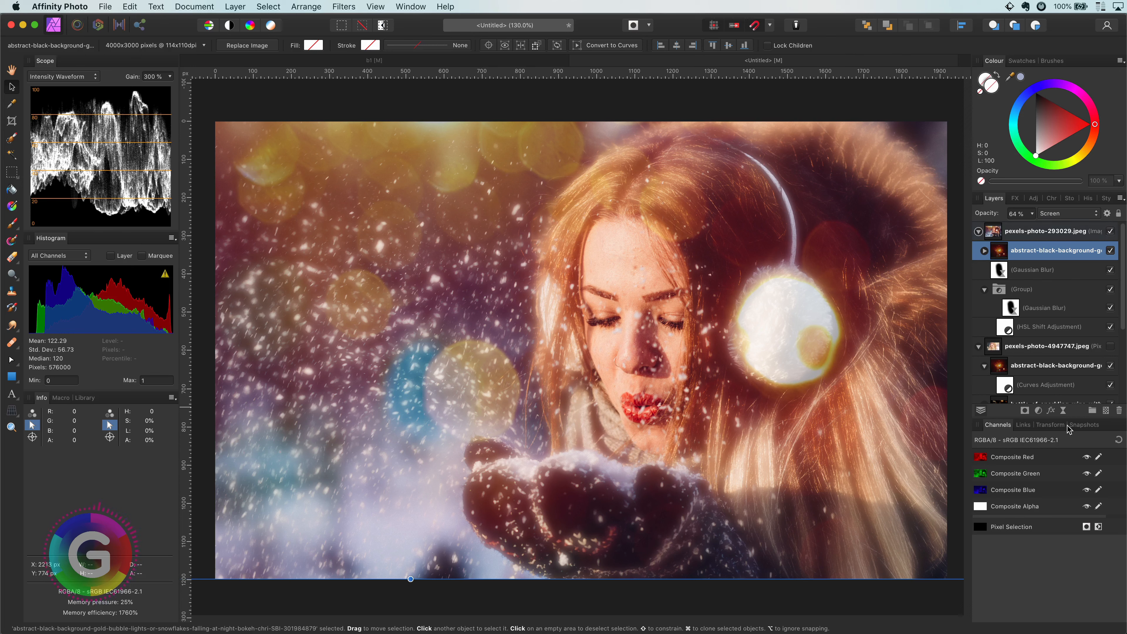
# Add a mask to the copied bokeh layer, paint black over the earmuff area, and shrink the brush to 130.6 px.
pyautogui.click(1027, 412)
pyautogui.press('b')
pyautogui.press('x')
pyautogui.moveTo(755, 342)
pyautogui.mouseDown()
pyautogui.moveTo(792, 327)
pyautogui.moveTo(817, 351)
pyautogui.moveTo(707, 332)
pyautogui.moveTo(832, 275)
pyautogui.moveTo(743, 278)
pyautogui.moveTo(750, 271)
pyautogui.mouseUp()
pyautogui.press('x')
pyautogui.press('[')
pyautogui.press('[')
pyautogui.press('[')
pyautogui.press('[')
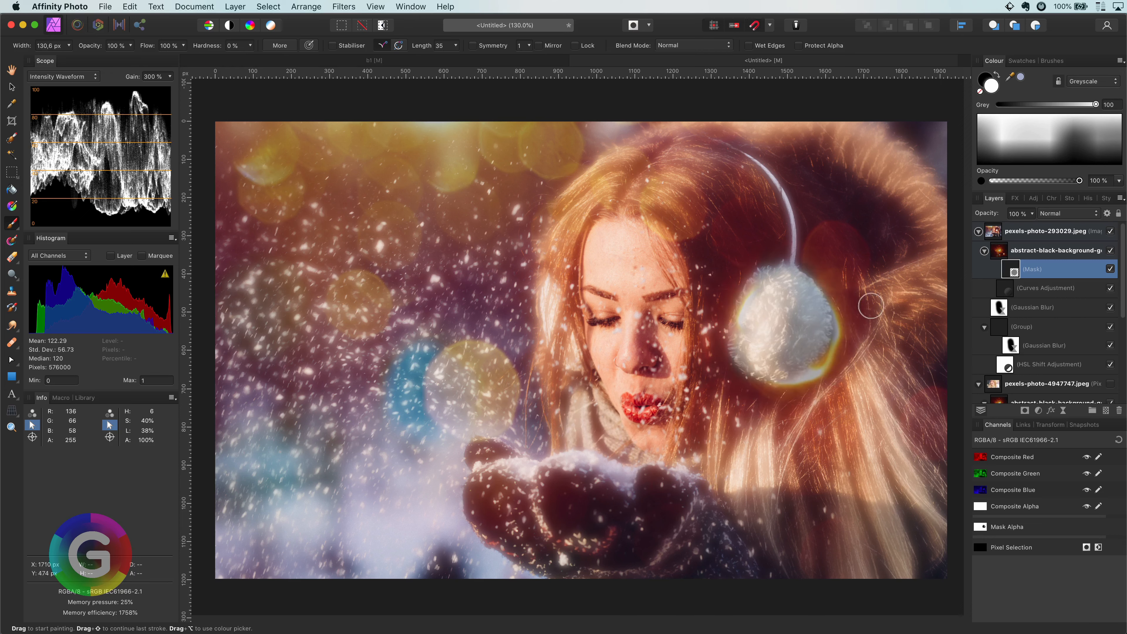
# Try painting the bokeh mask along the earmuff's lower edge in a different grey, and undo the stroke.
pyautogui.click(1021, 144)
pyautogui.moveTo(815, 354)
pyautogui.mouseDown()
pyautogui.moveTo(786, 371)
pyautogui.moveTo(822, 315)
pyautogui.moveTo(843, 357)
pyautogui.mouseUp()
pyautogui.press('super+z')
pyautogui.click(1038, 126)
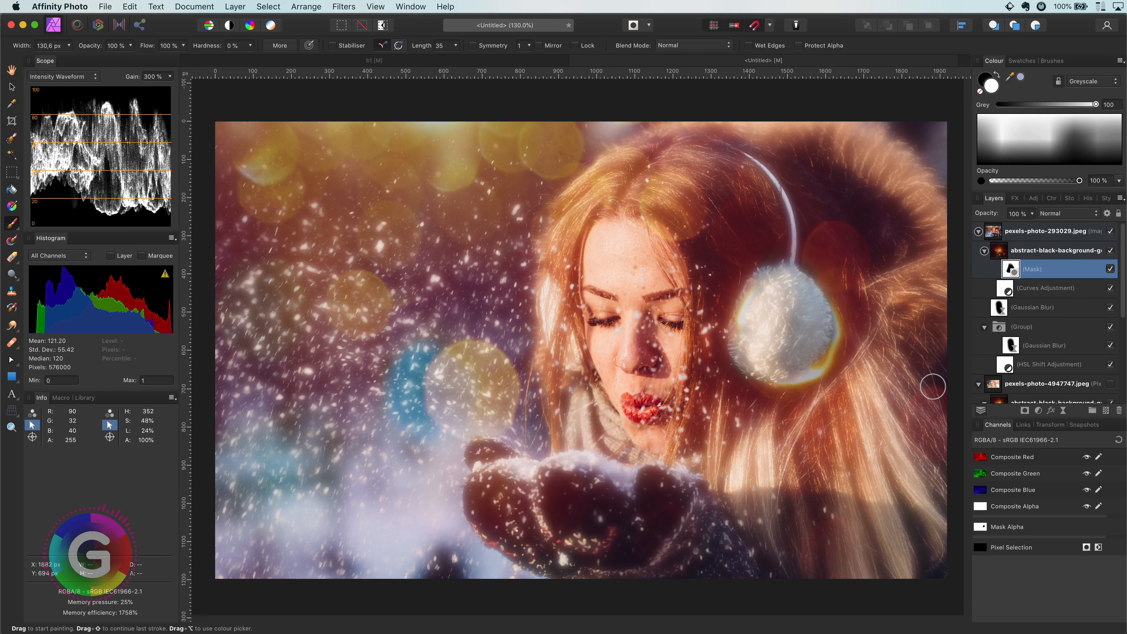
# Apply a linear white-to-black gradient to the bokeh mask, running diagonally from the upper-left background to the right glove.
pyautogui.click(12, 205)
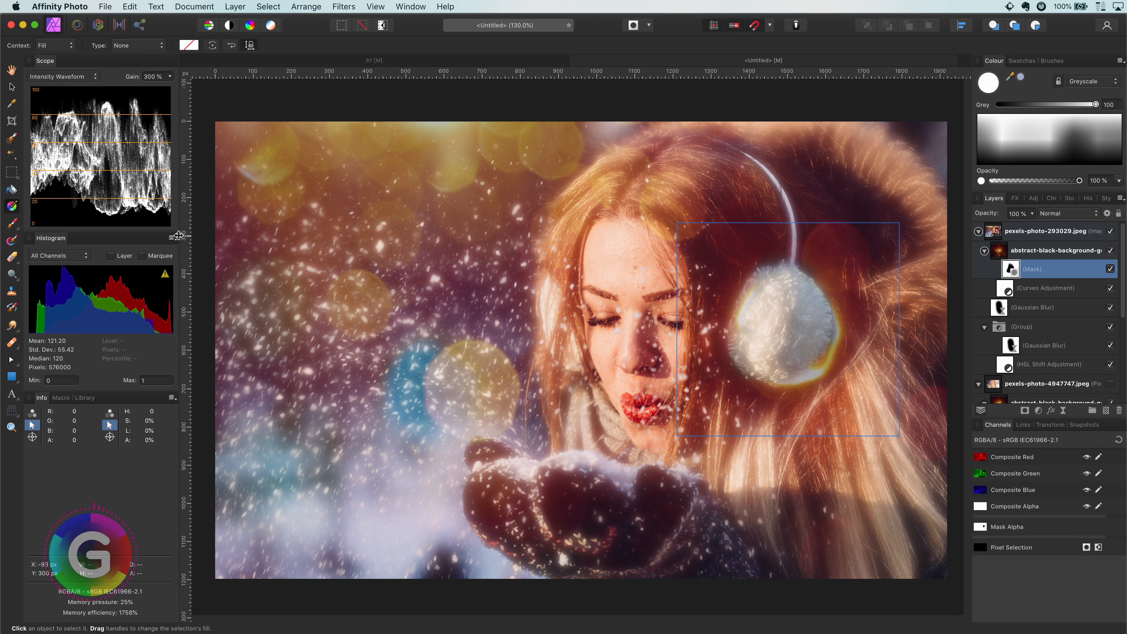
pyautogui.moveTo(316, 189)
pyautogui.mouseDown()
pyautogui.moveTo(773, 449)
pyautogui.moveTo(785, 501)
pyautogui.moveTo(695, 540)
pyautogui.mouseUp()
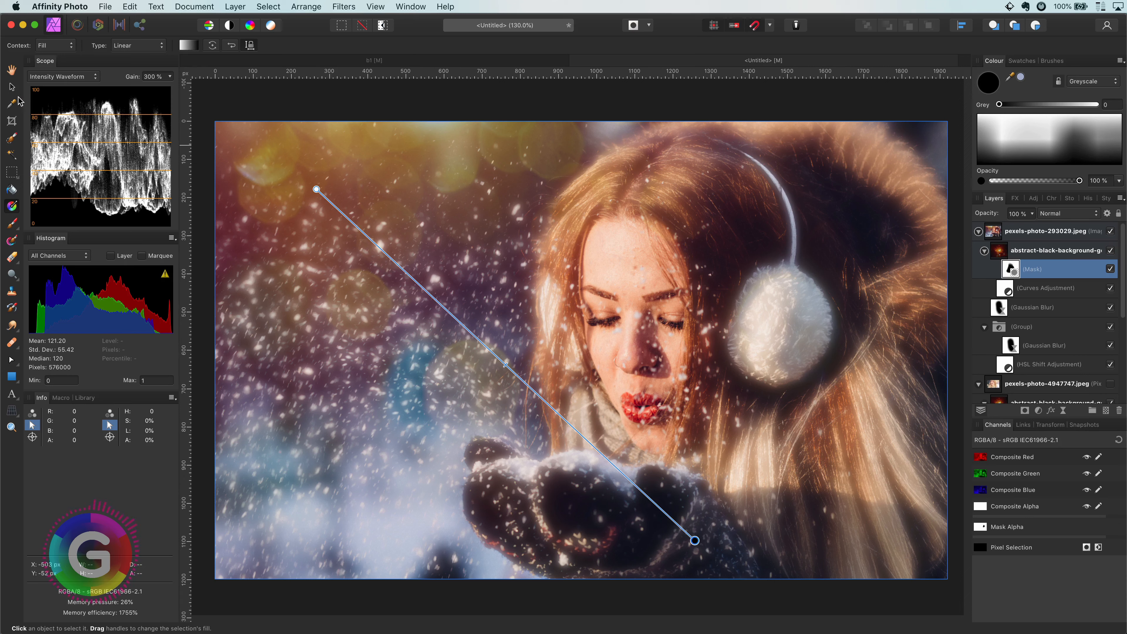
pyautogui.click(12, 87)
pyautogui.click(232, 105)
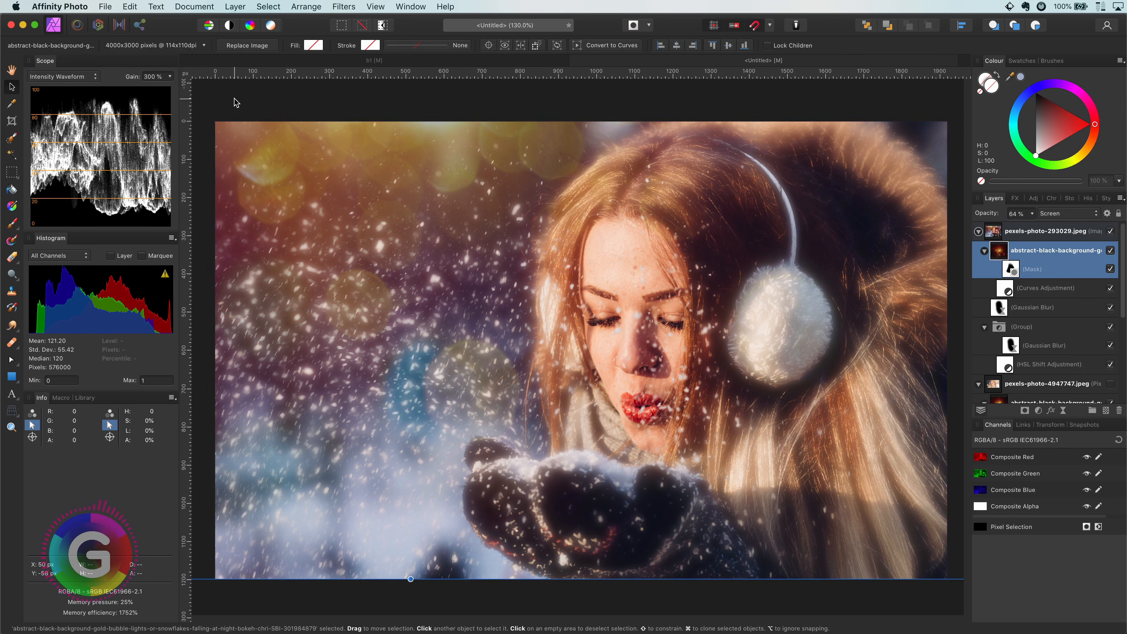
# Add an HSL adjustment inside the copied bokeh layer, below its mask, with hue shift 36.4° and luminosity shift 22%.
pyautogui.click(1038, 412)
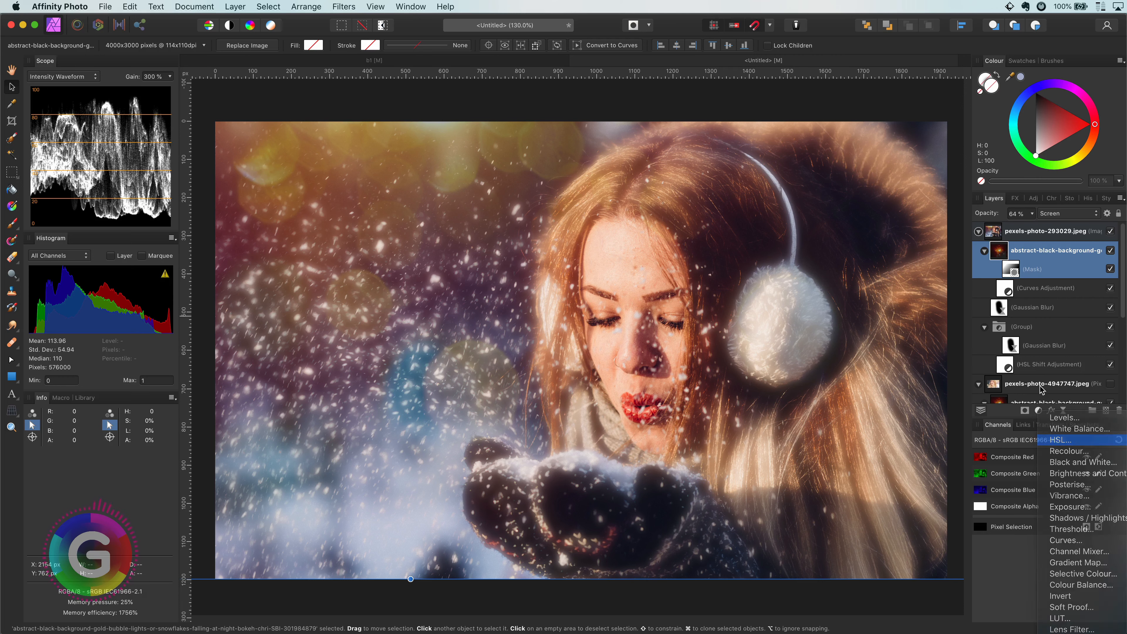
pyautogui.click(1060, 439)
pyautogui.moveTo(1004, 254); pyautogui.dragTo(1063, 295)
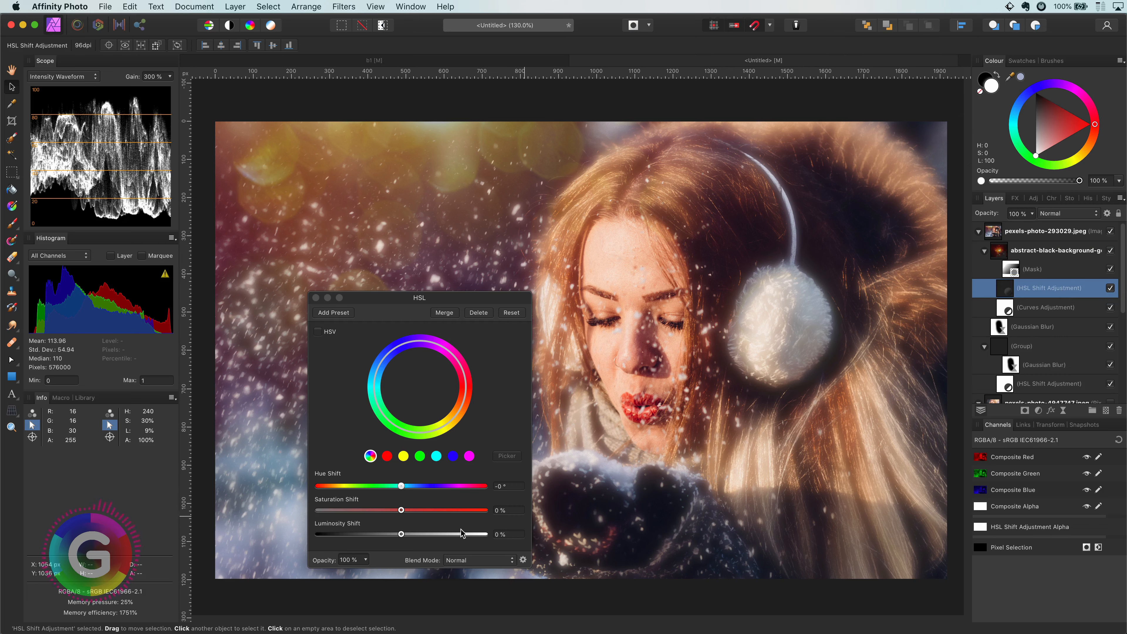
pyautogui.moveTo(401, 486)
pyautogui.mouseDown()
pyautogui.moveTo(363, 489)
pyautogui.moveTo(420, 496)
pyautogui.mouseUp()
pyautogui.moveTo(402, 534); pyautogui.dragTo(420, 535)
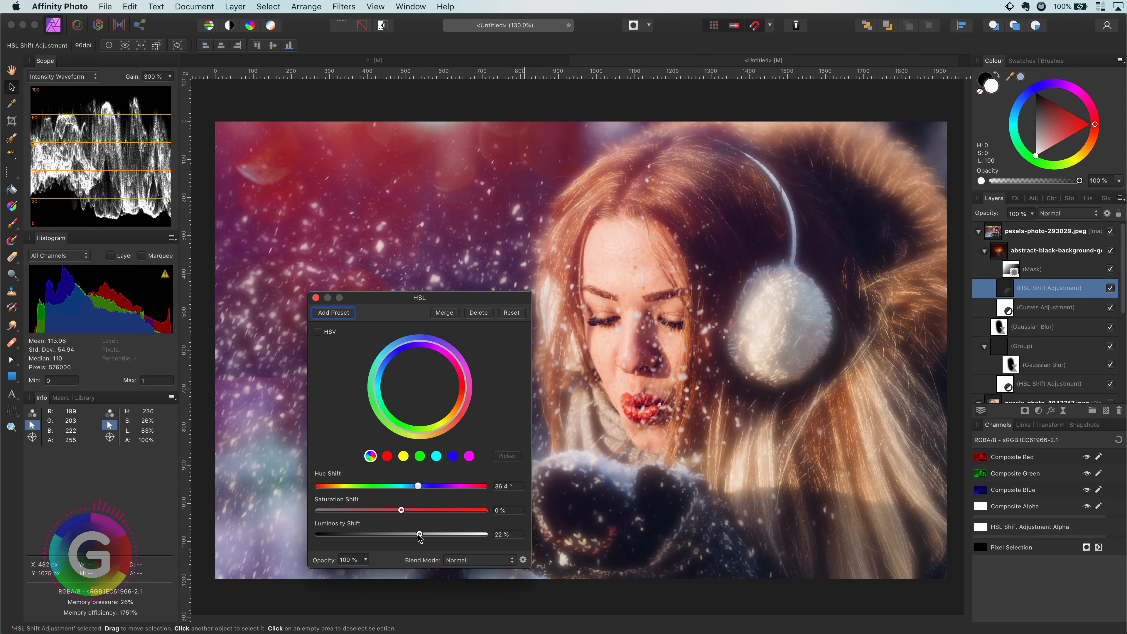
pyautogui.click(316, 297)
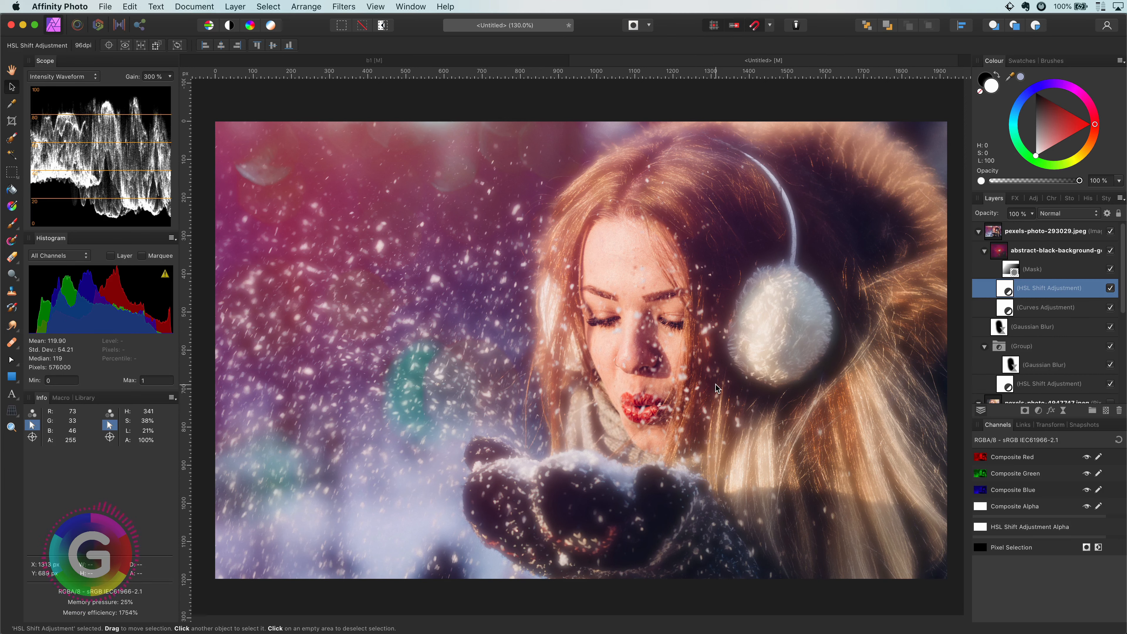
# Compare the winter portrait with and without its bokeh, Gaussian Blur and HSL group layers by hiding and reshowing them together.
pyautogui.click(984, 251)
pyautogui.click(1056, 250)
pyautogui.keyDown('shift'); pyautogui.click(1030, 289); pyautogui.keyUp('shift')
pyautogui.click(1111, 251)
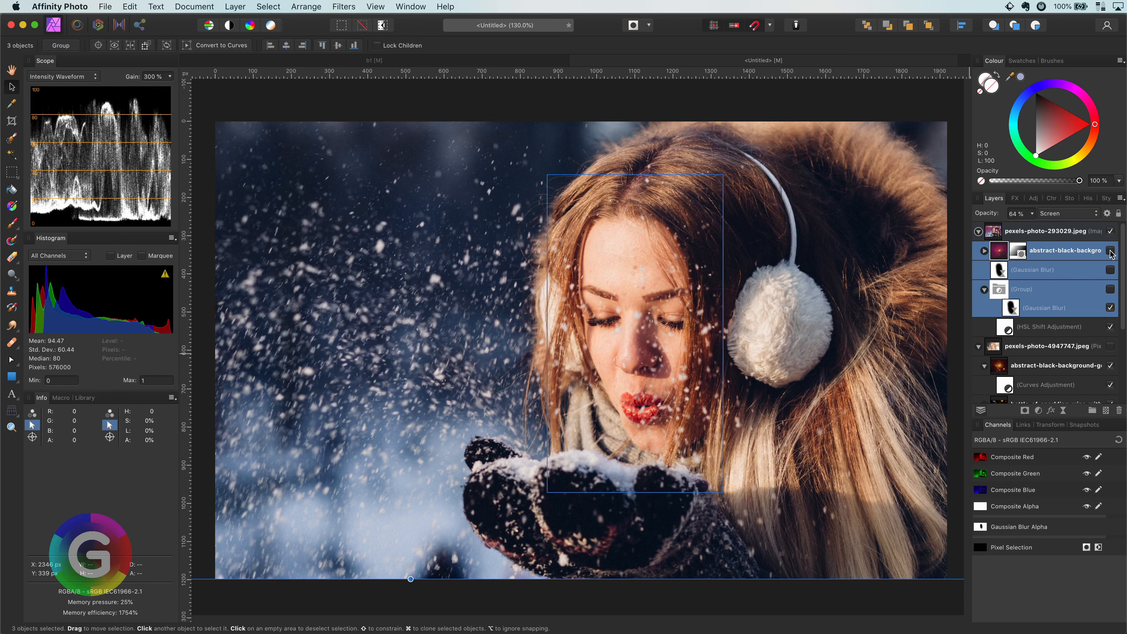
pyautogui.click(1111, 251)
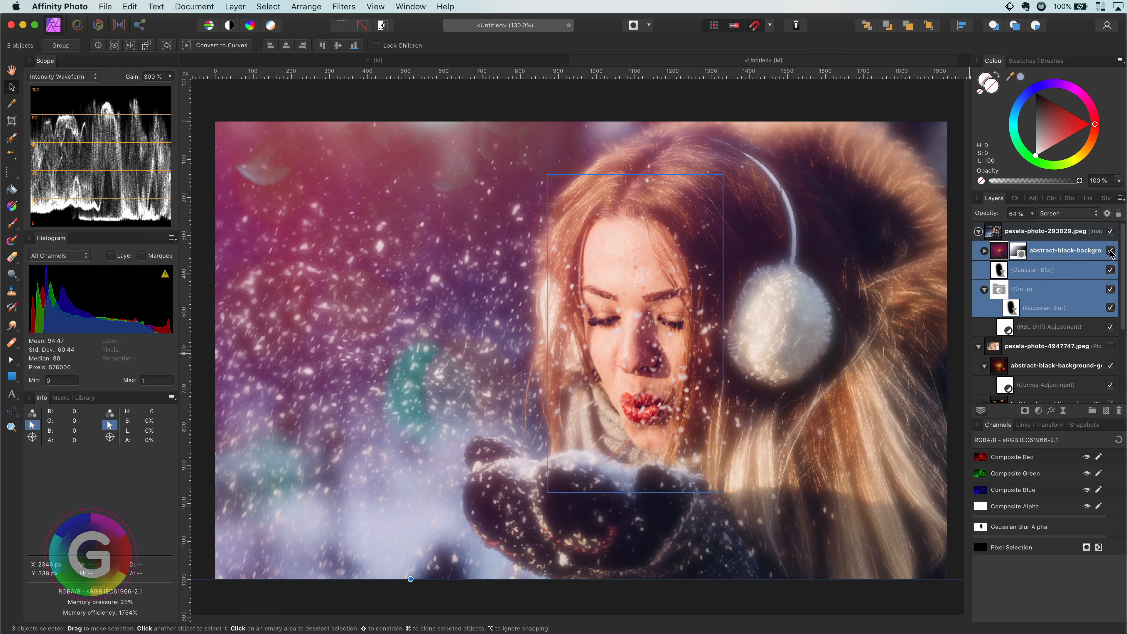
# Group the bokeh, Gaussian Blur and HSL group layers inside pexels-photo-293029.jpeg, and compare the photo with the new group hidden and shown.
pyautogui.click(1063, 251)
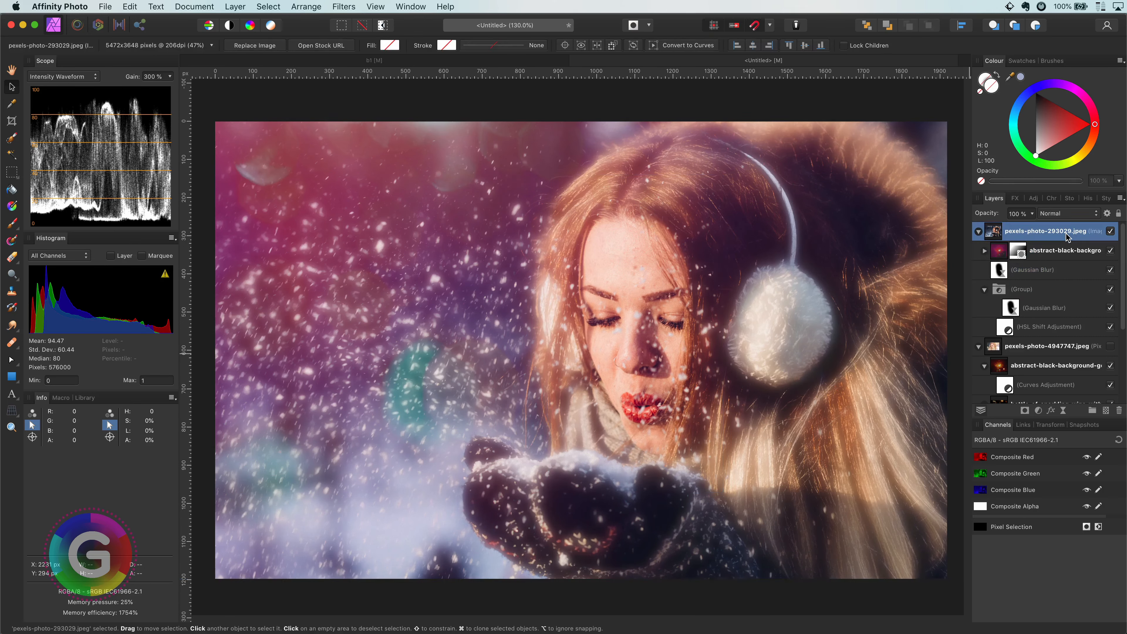
pyautogui.keyDown('shift'); pyautogui.click(1044, 294); pyautogui.keyUp('shift')
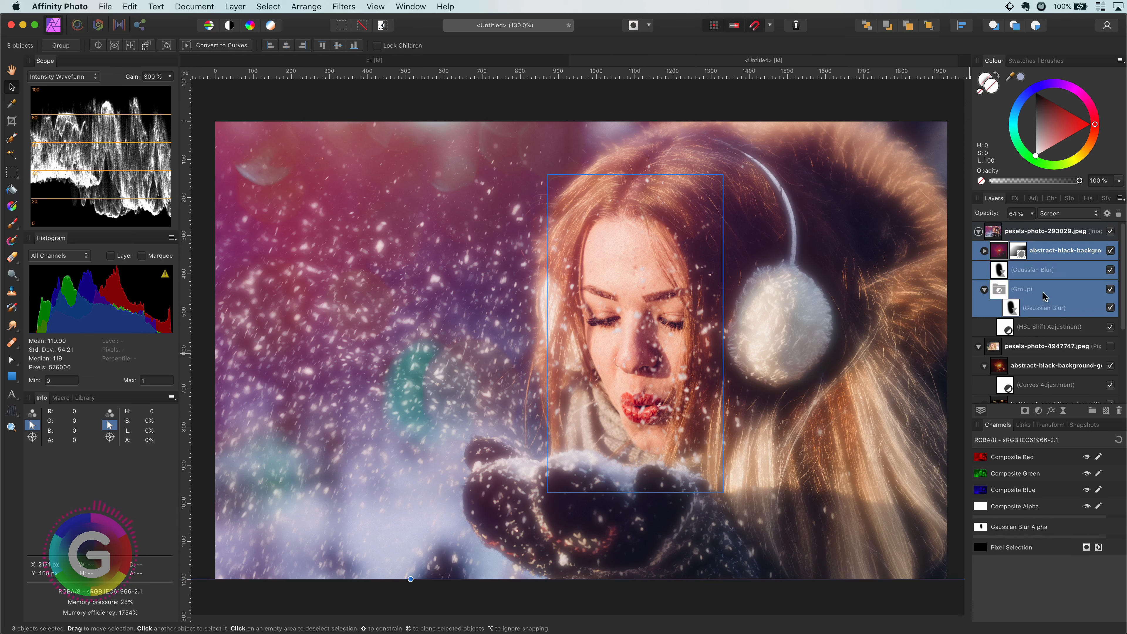
pyautogui.press('super+g')
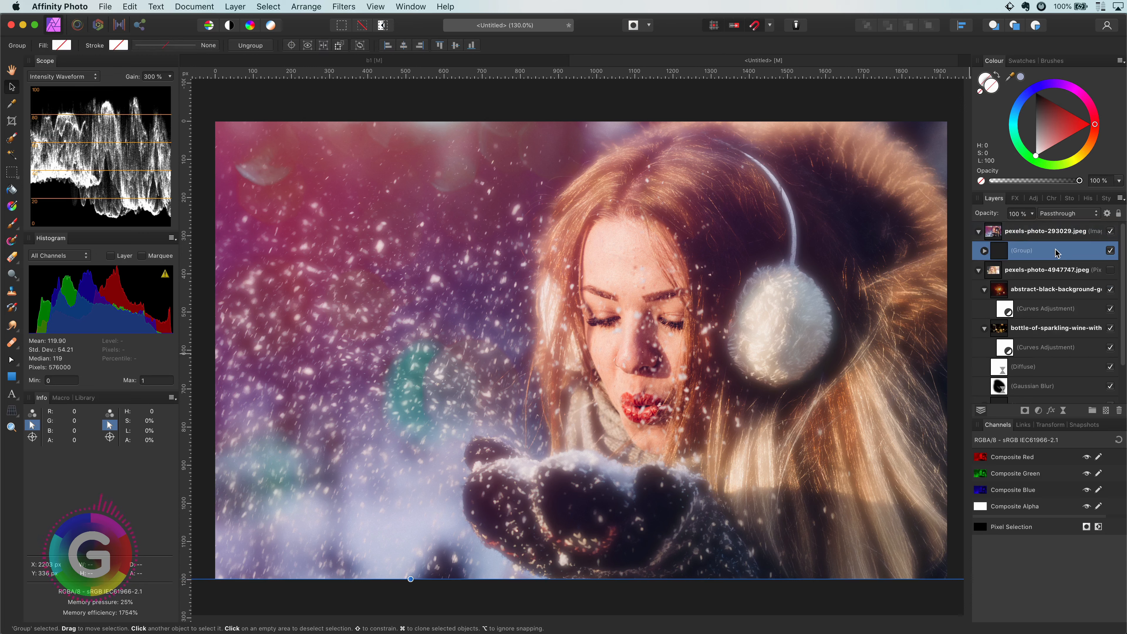
pyautogui.click(1110, 252)
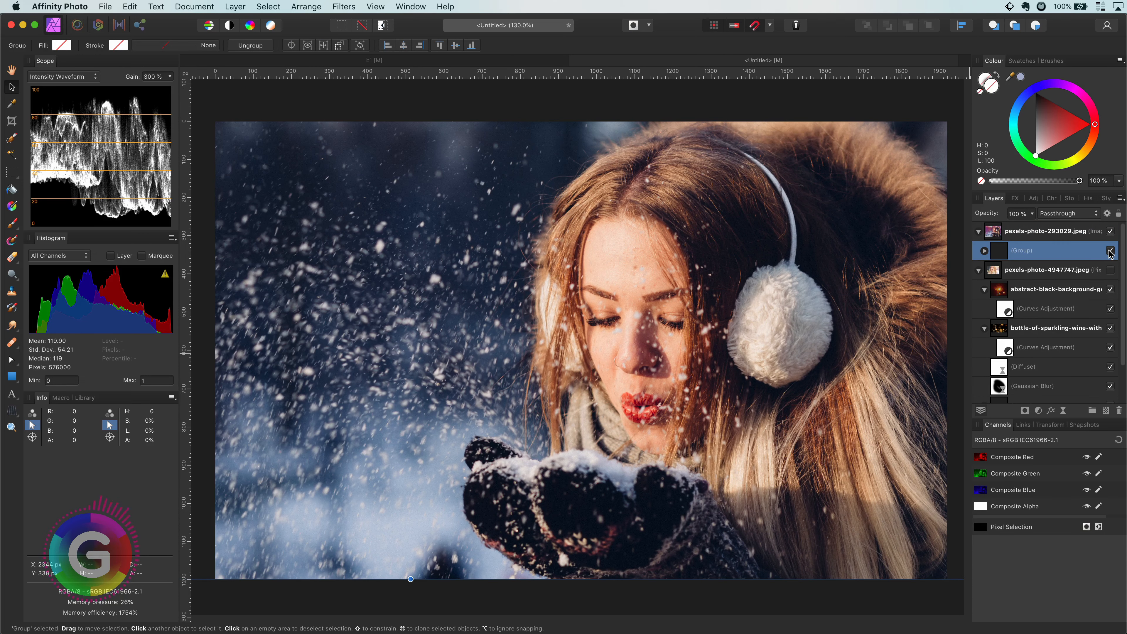
pyautogui.click(1110, 251)
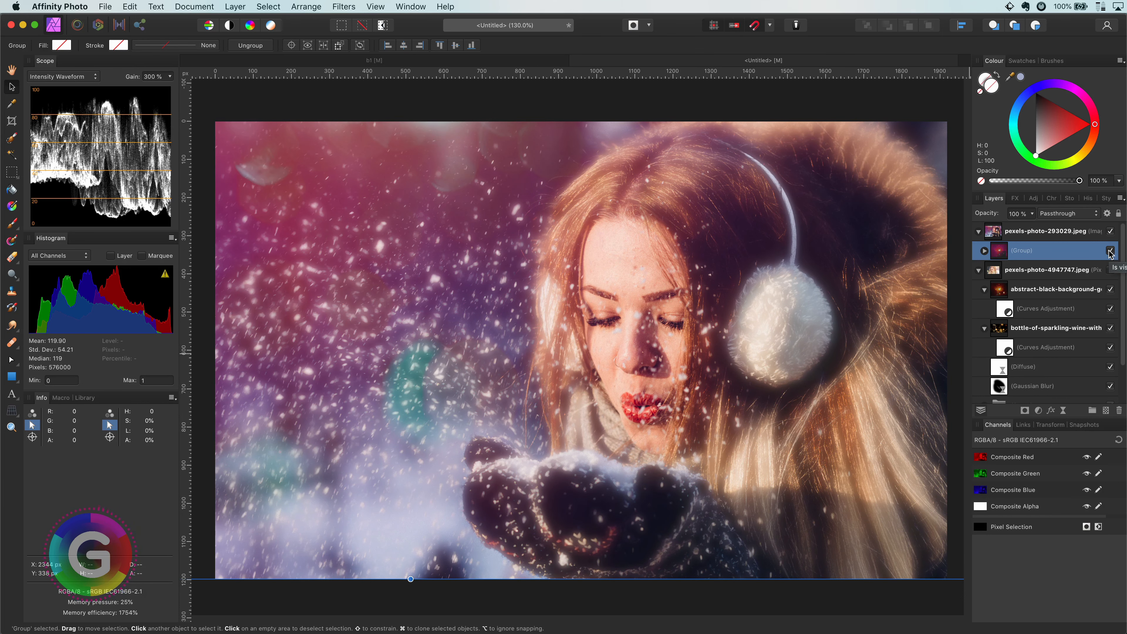
# Collapse both photo layers, hide pexels-photo-293029.jpeg and make pexels-photo-4947747.jpeg visible.
pyautogui.click(979, 231)
pyautogui.click(979, 250)
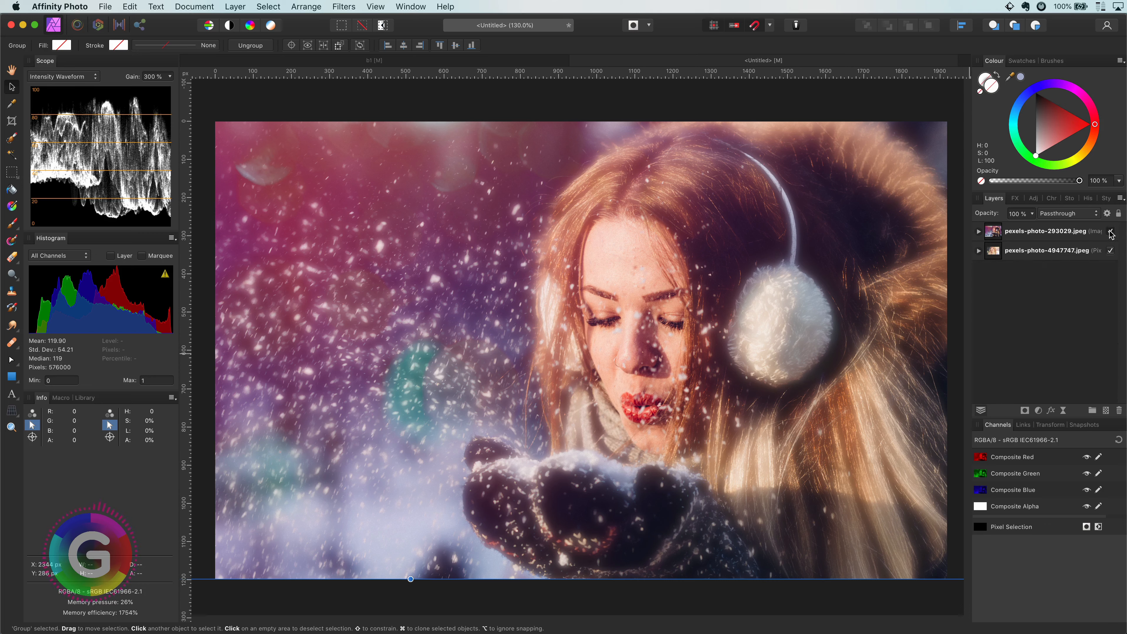
pyautogui.click(1111, 231)
# Group all the effect layers inside pexels-photo-4947747.jpeg, from the bokeh overlay to the HSL group, and compare the portrait with the group hidden and shown.
pyautogui.click(979, 251)
pyautogui.click(1002, 272)
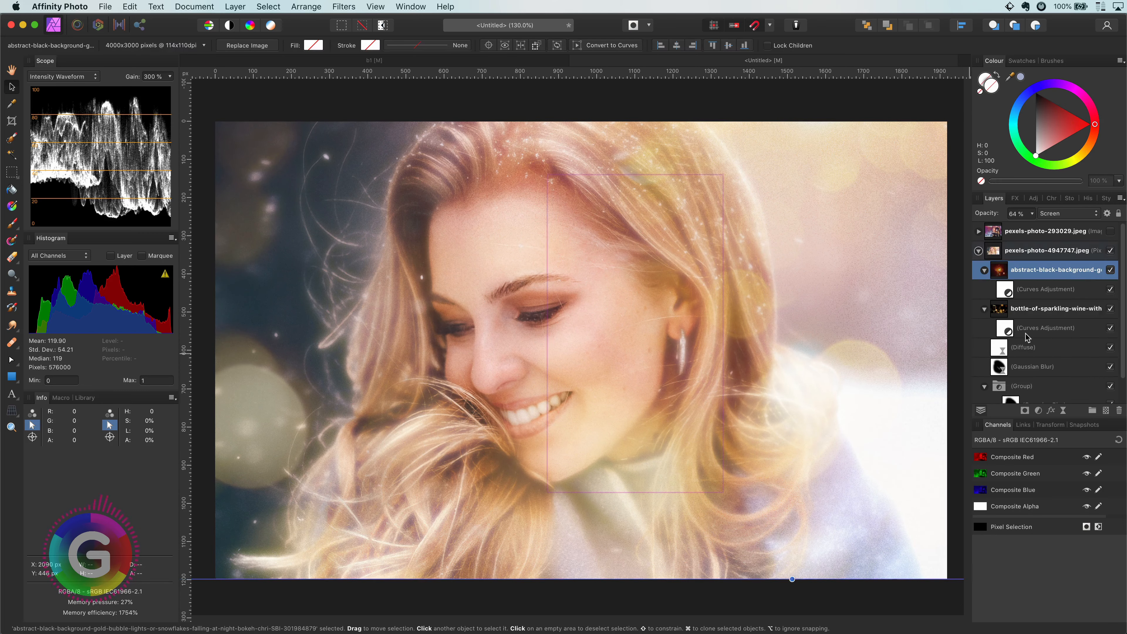
pyautogui.keyDown('shift'); pyautogui.click(1062, 386); pyautogui.keyUp('shift')
pyautogui.press('super+g')
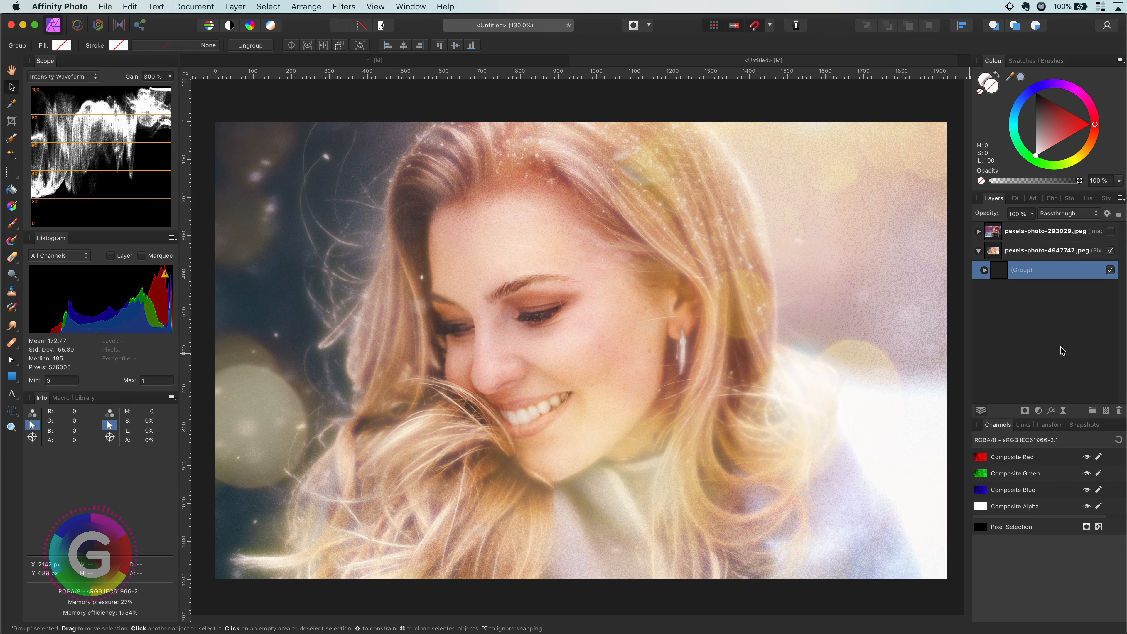
pyautogui.click(1111, 271)
pyautogui.click(1111, 270)
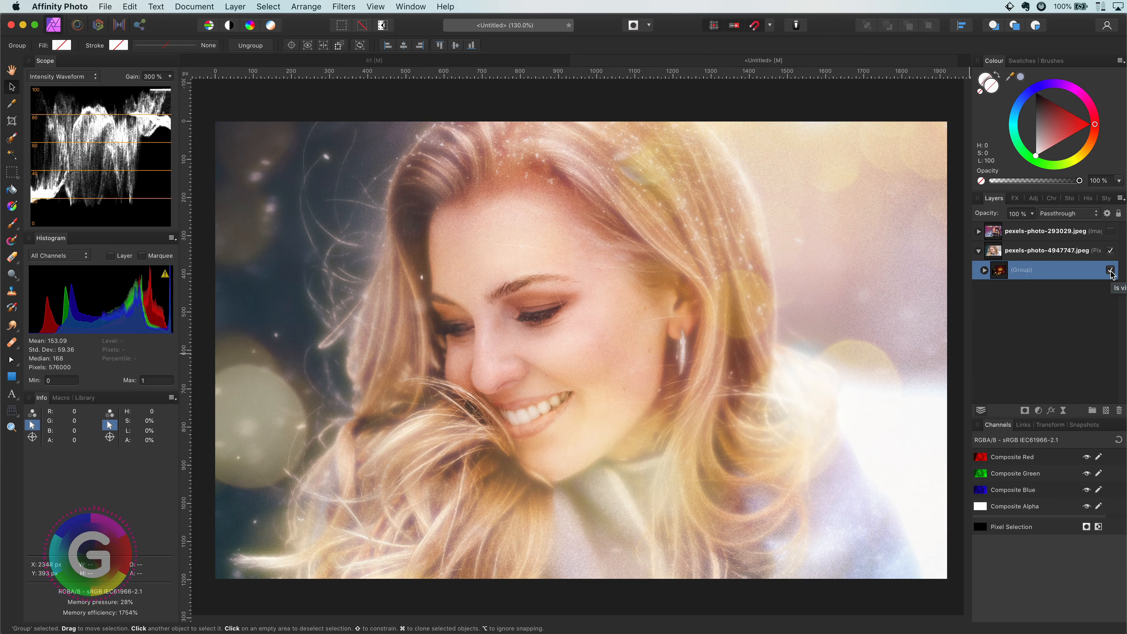